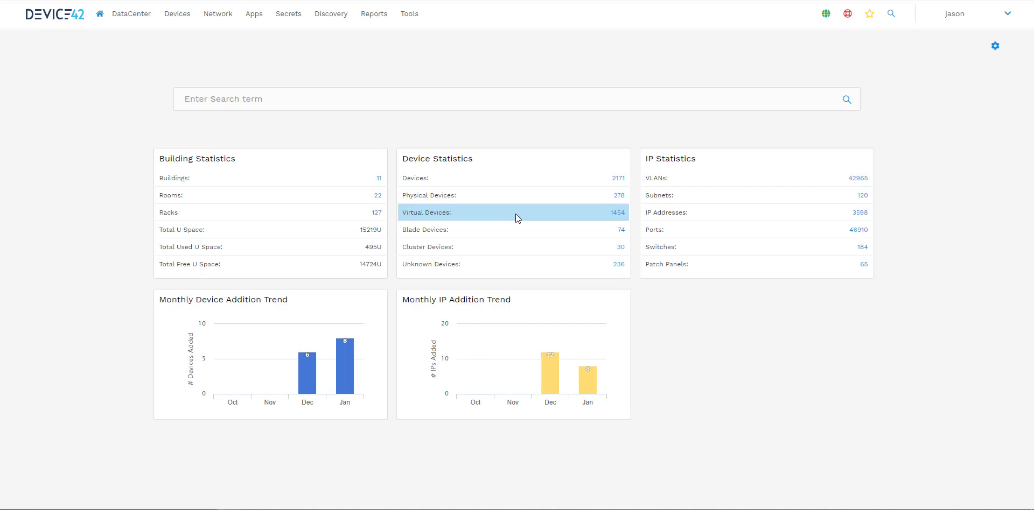
- Open the bookmarked s1-mysql-9062.device42.pvt device and list its business applications: Payroll, CRM App and Migration Wave 1
left_click(261, 20)
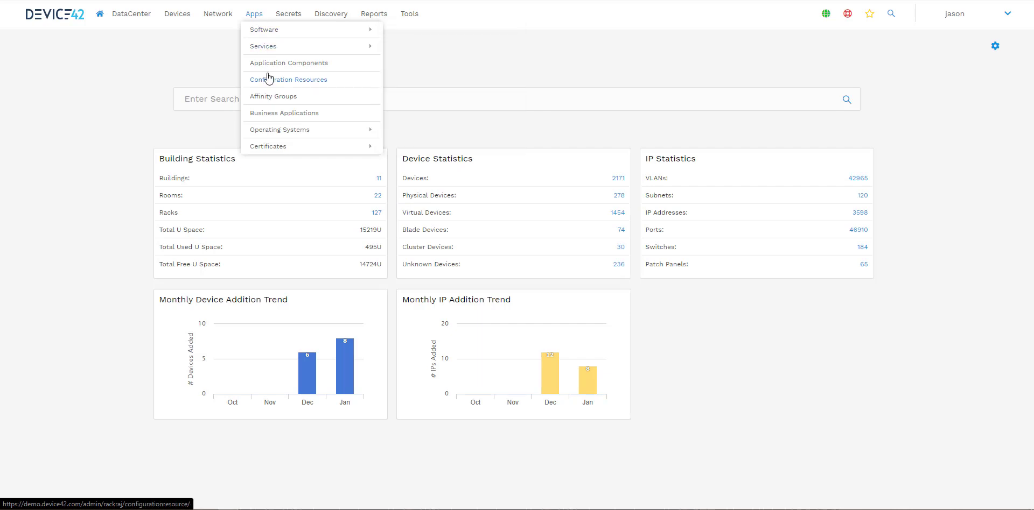
mouse_move(869, 16)
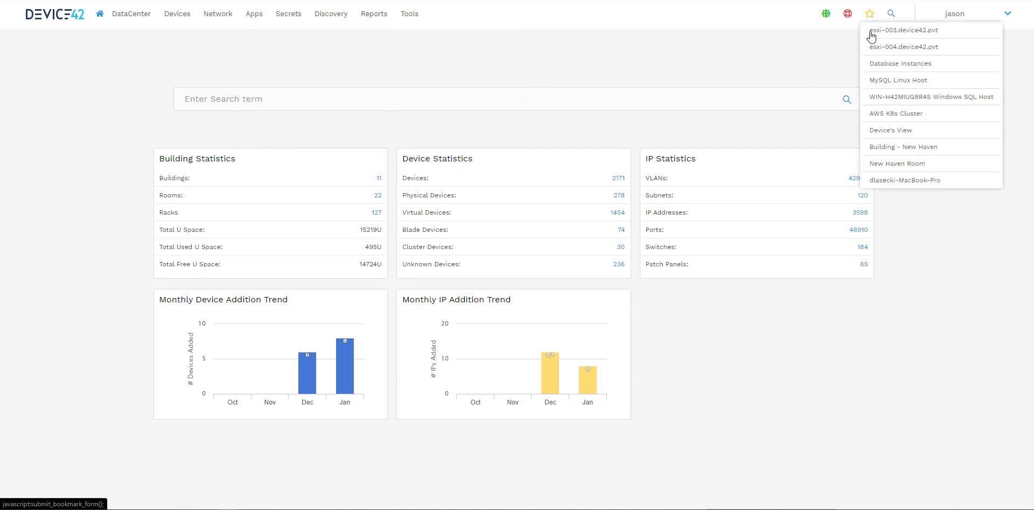
left_click(873, 80)
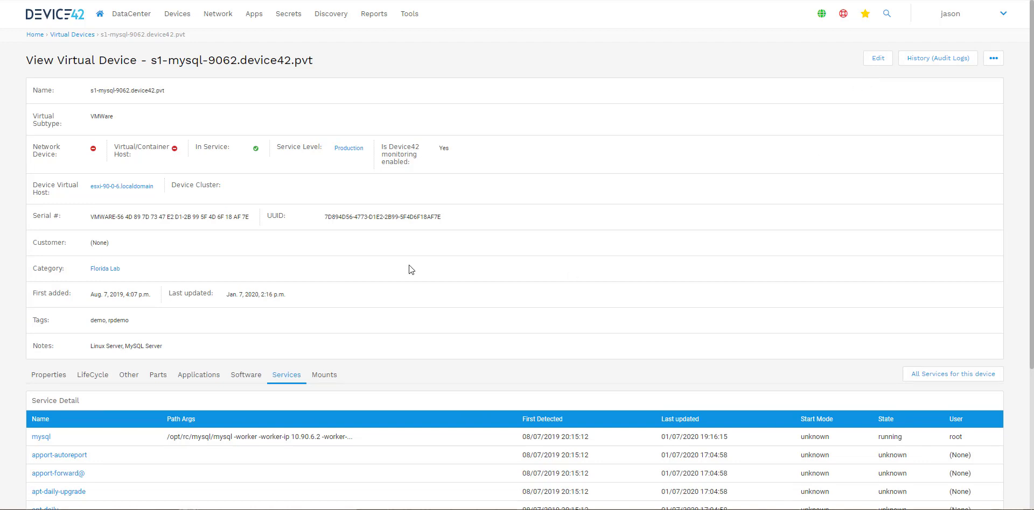
left_click(201, 377)
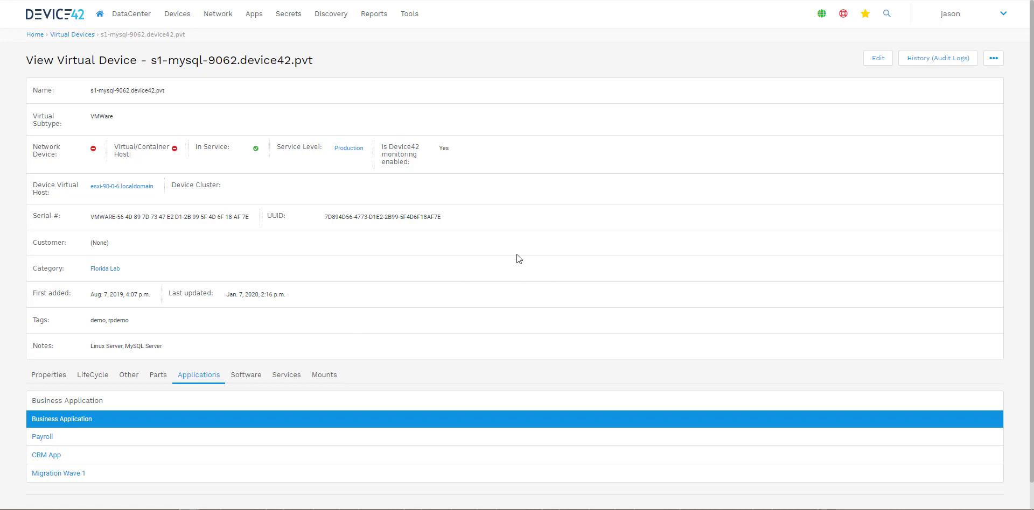
- Scroll down the s1-mysql-9062 device page toward its Software section
scroll(409, 281, "down", 1)
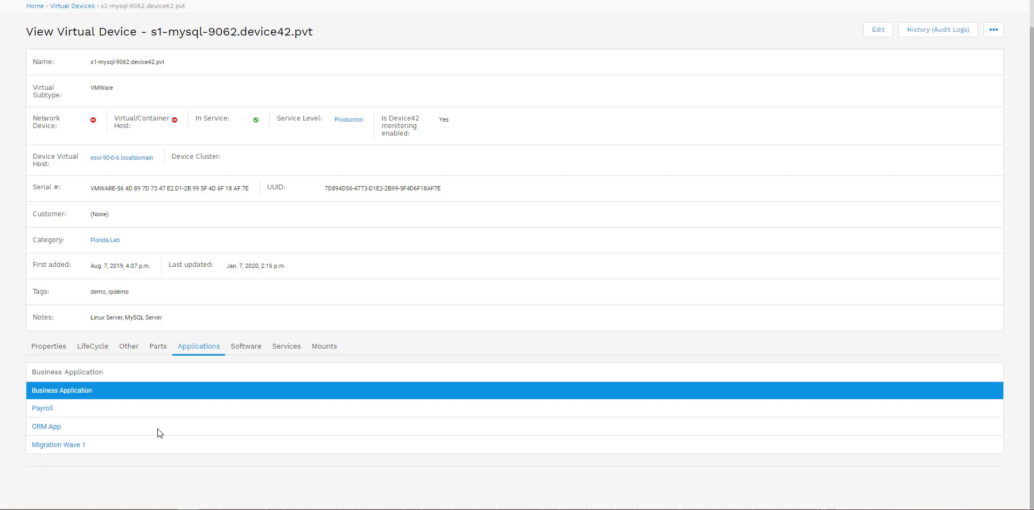
- Show the device's Software In Use table and load more rows, through fonts-ubuntu-console
left_click(240, 347)
scroll(512, 316, "down", 3)
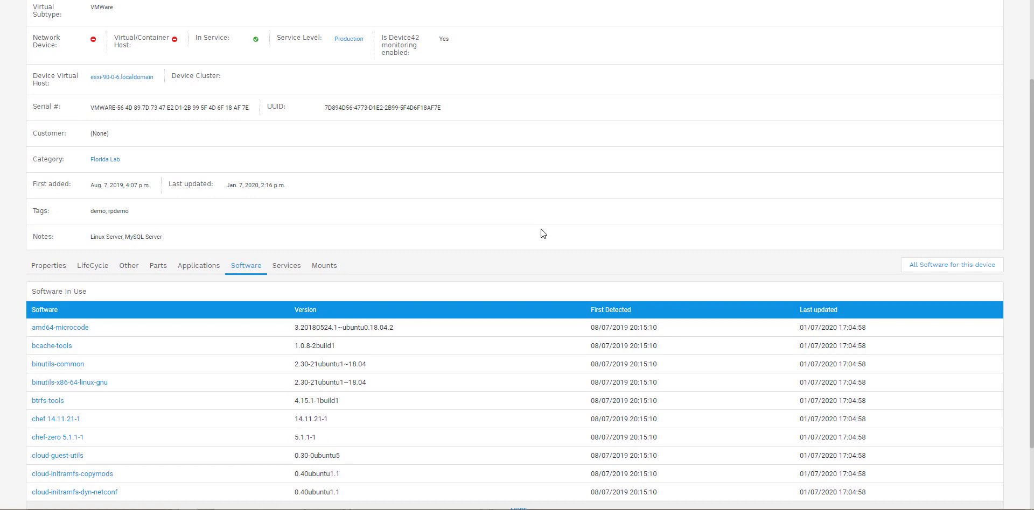
scroll(542, 233, "down", 3)
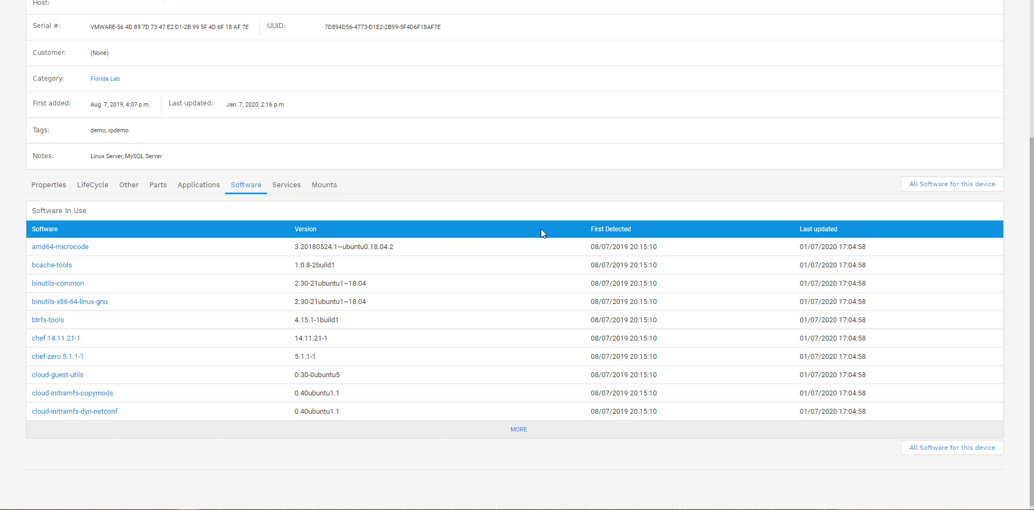
left_click(522, 430)
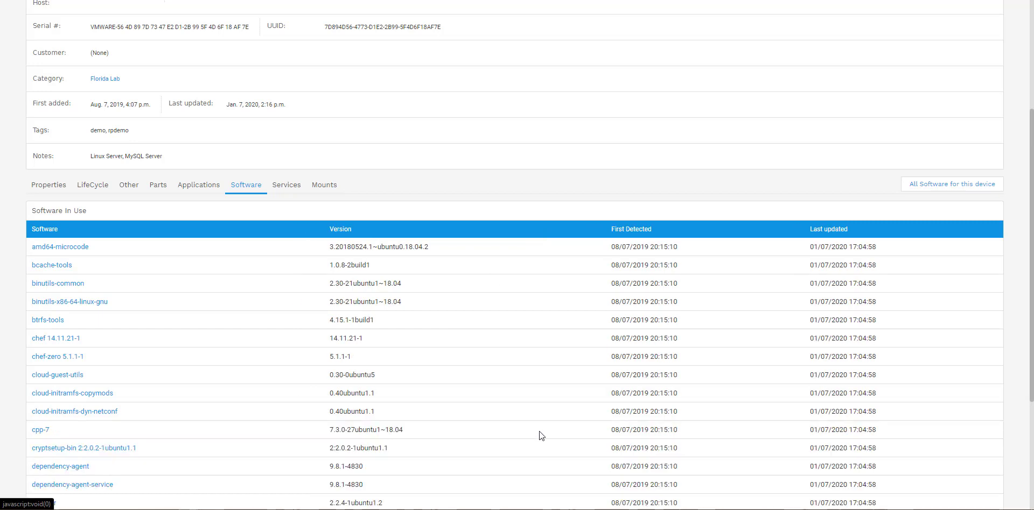
scroll(535, 423, "down", 2)
scroll(506, 425, "down", 1)
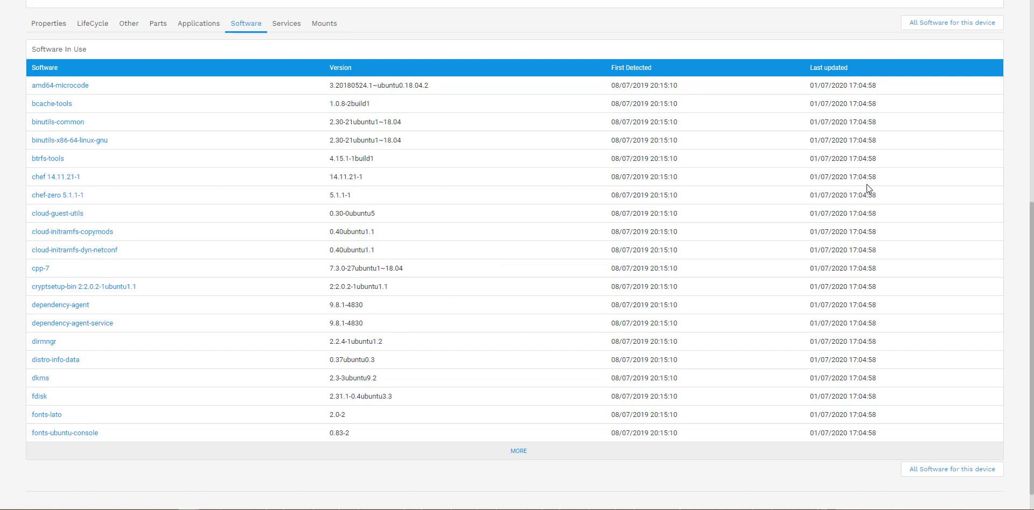
- Open the chef 14.11.21-1 software component page and highlight its discovered-install count
right_click(71, 184)
left_click(82, 189)
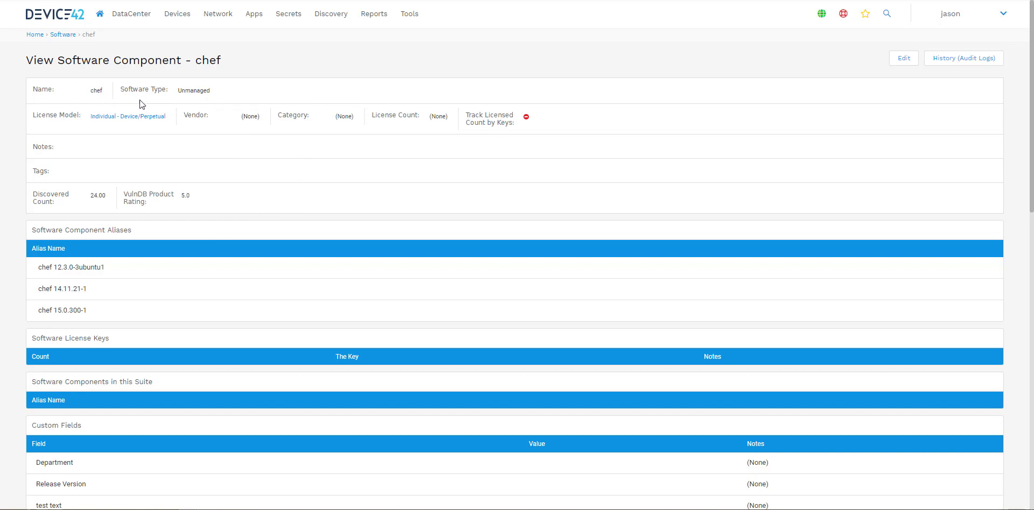
left_click_drag(73, 206, 96, 196)
left_click(95, 197)
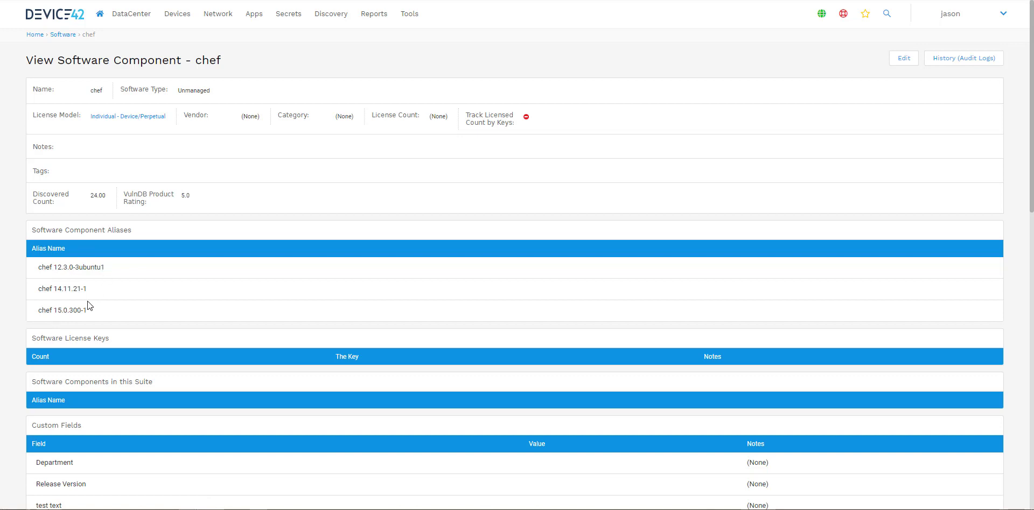
- Scroll through chef's aliases, vulnerabilities and the devices running it
scroll(59, 266, "down", 4)
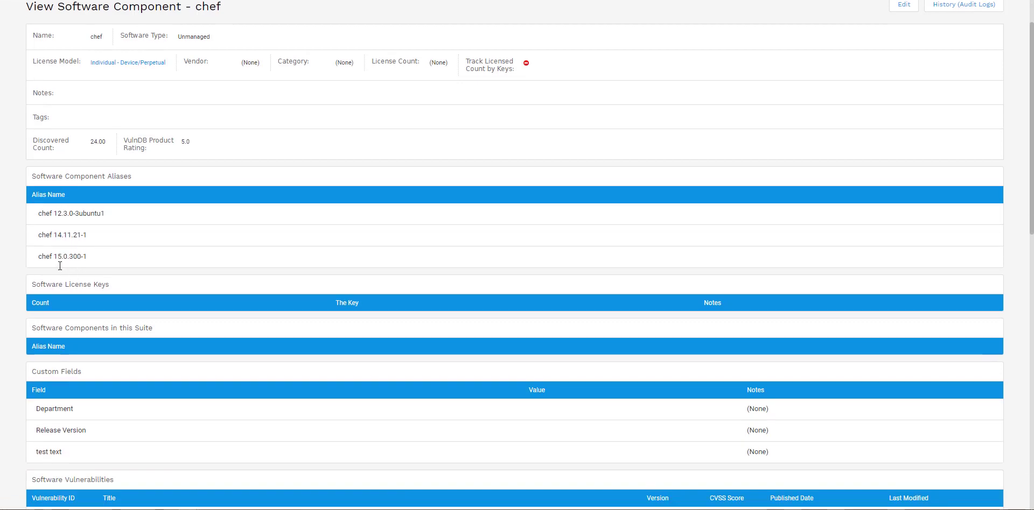
scroll(132, 179, "down", 5)
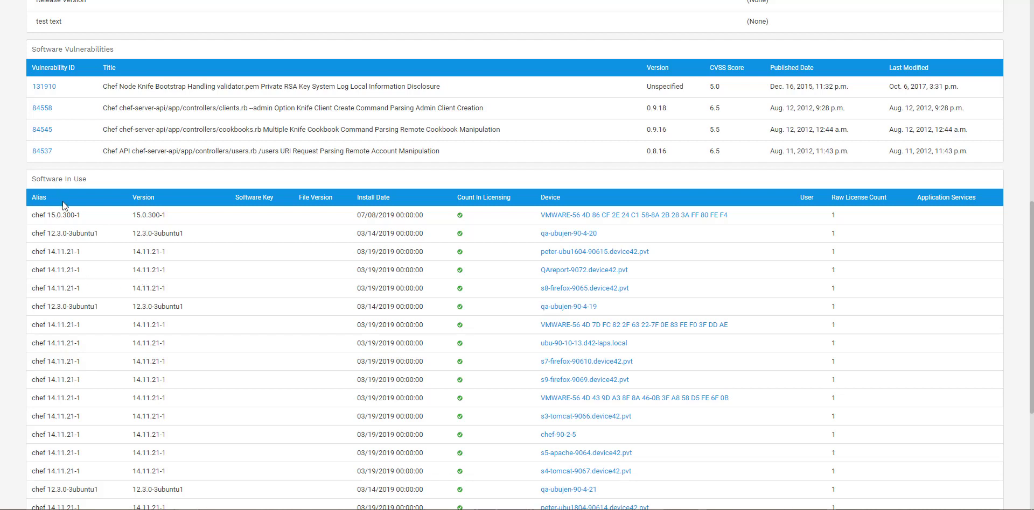
scroll(64, 221, "down", 1)
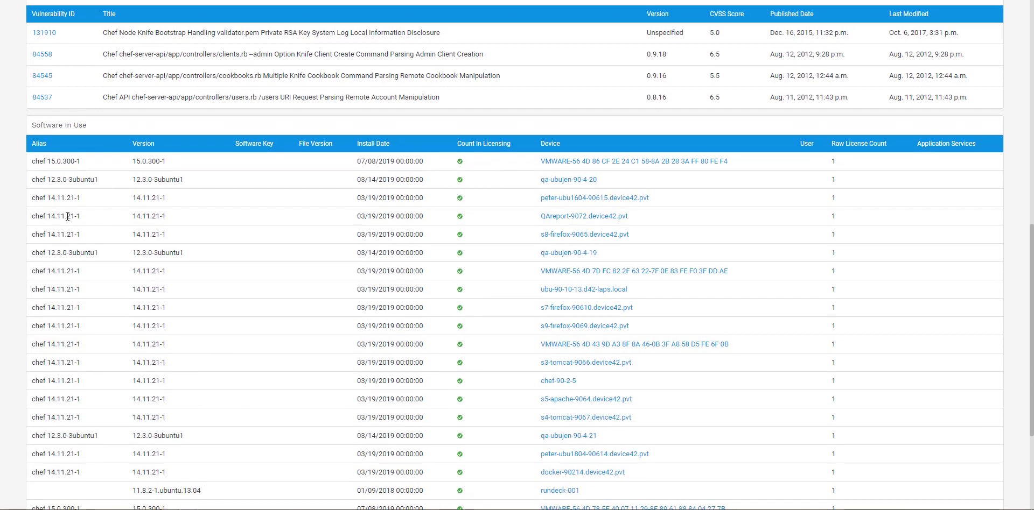
scroll(137, 290, "up", 10)
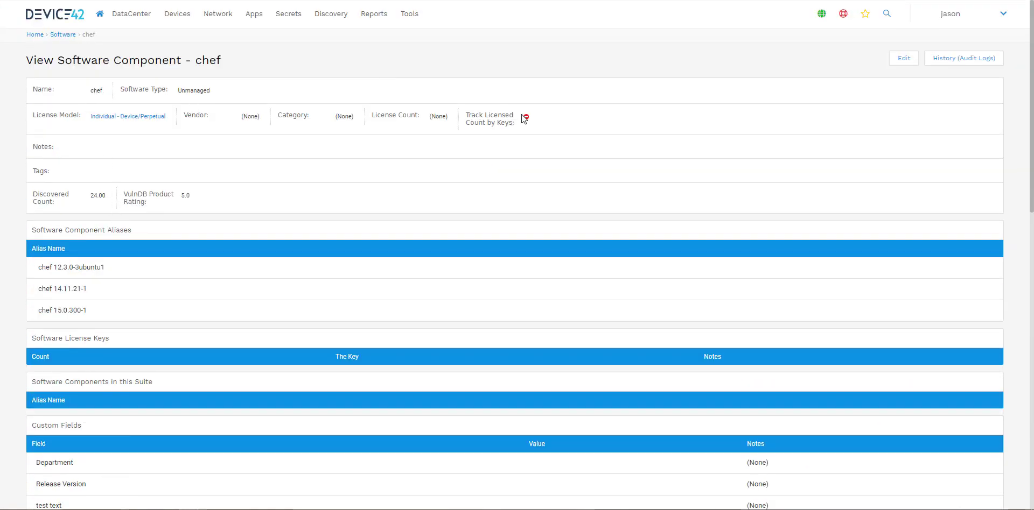
scroll(270, 209, "down", 9)
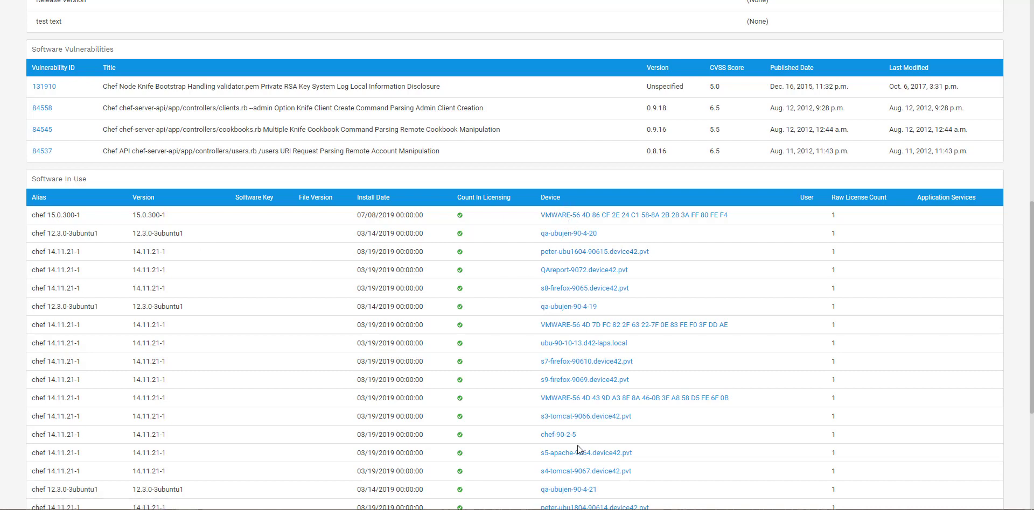
scroll(578, 446, "down", 3)
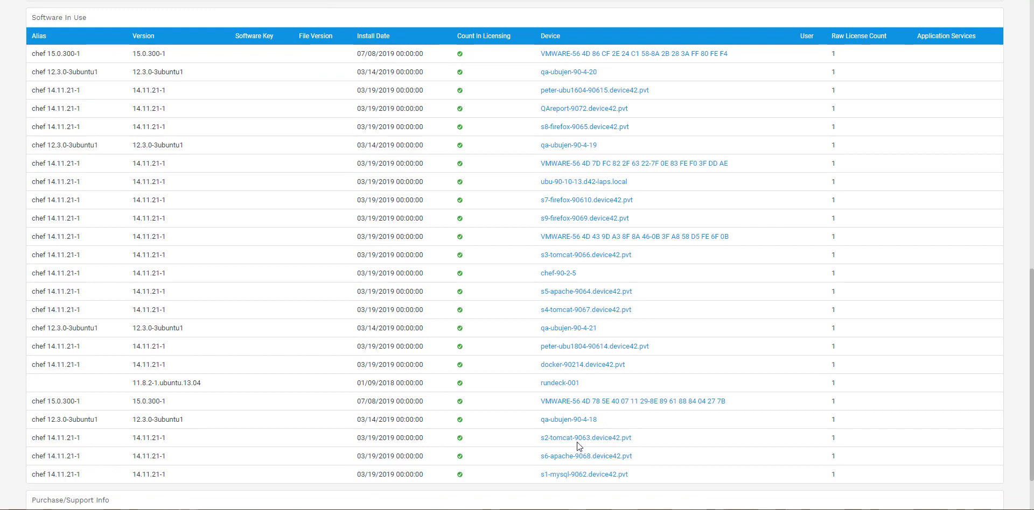
scroll(577, 444, "up", 6)
scroll(554, 497, "up", 6)
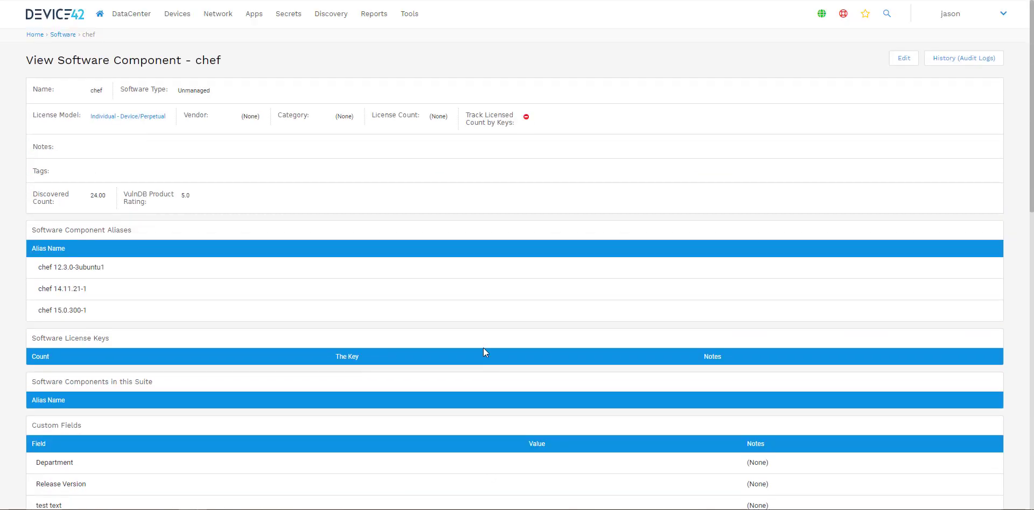
mouse_move(260, 24)
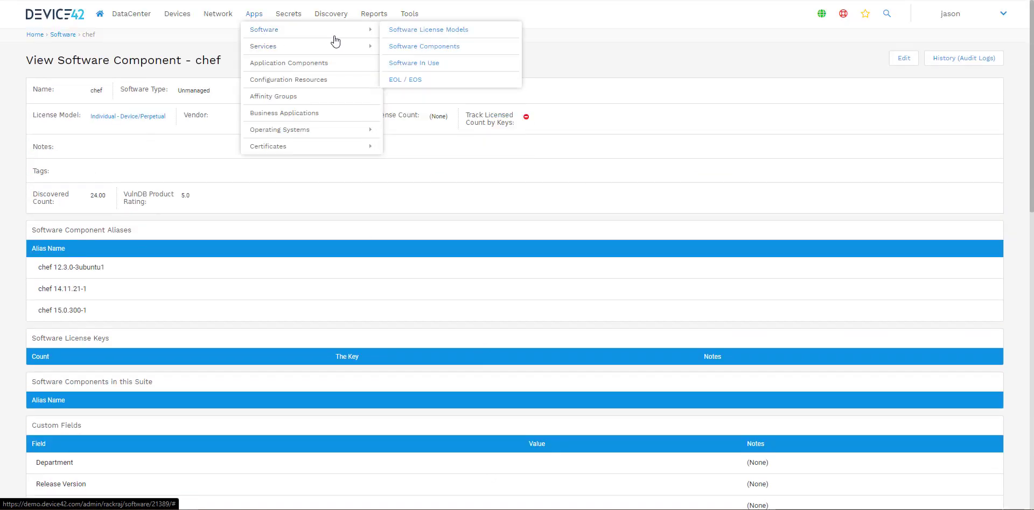
mouse_move(368, 45)
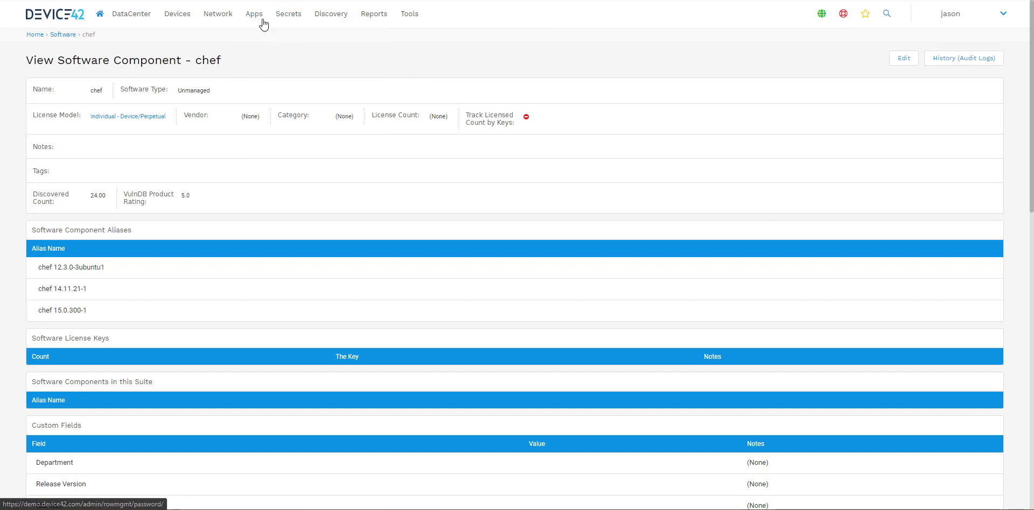
- Search application components for 'microsoft sql' and open the WIN-H42MIUG8R4S Microsoft SQL Server component
mouse_move(264, 20)
left_click(270, 65)
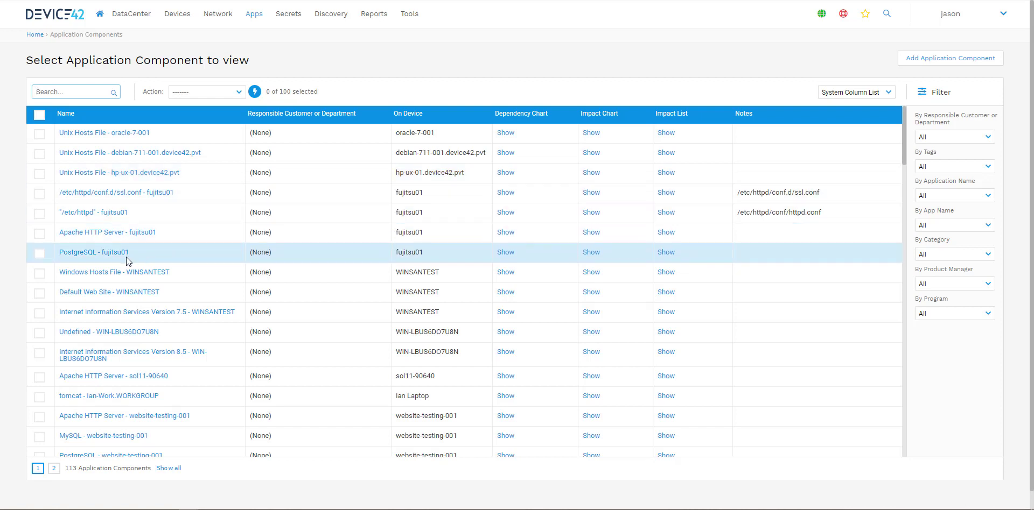
type("microsoft sql")
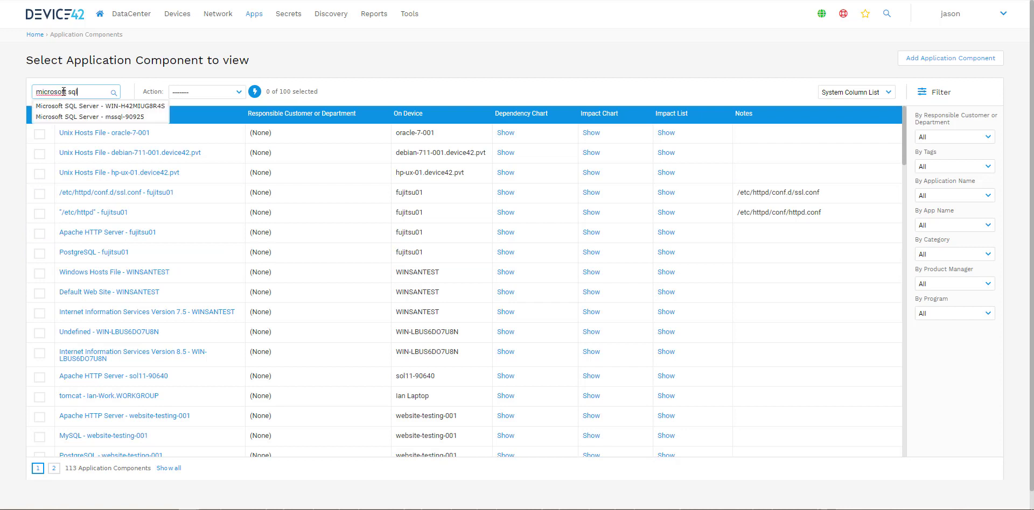
key("Return")
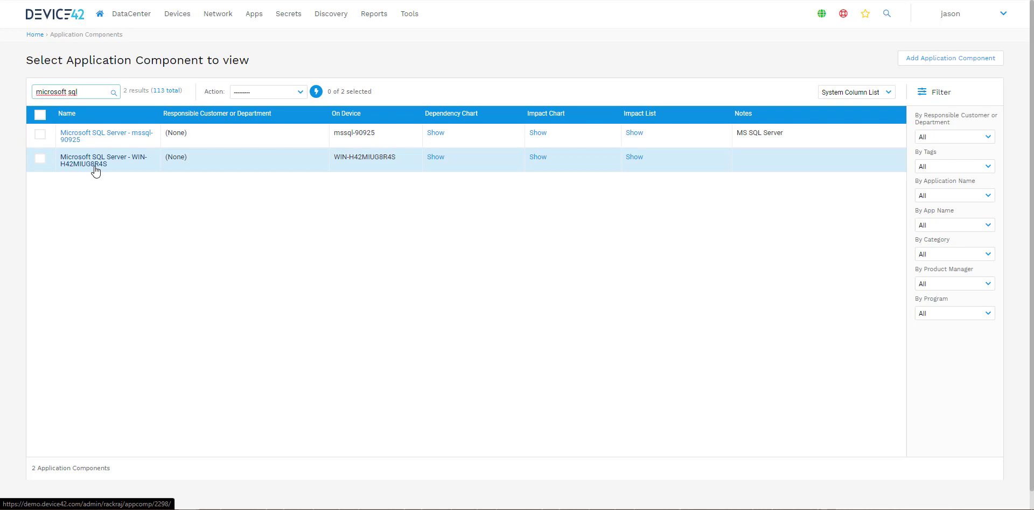
left_click(96, 170)
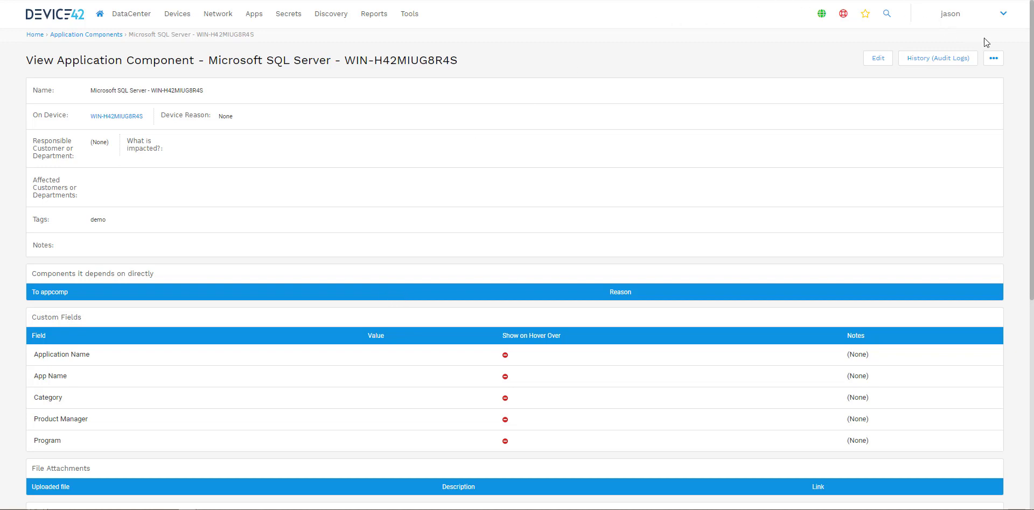
- Show the component's chart and list options, review the page, then dismiss them
left_click(996, 57)
scroll(563, 88, "down", 2)
scroll(565, 86, "down", 4)
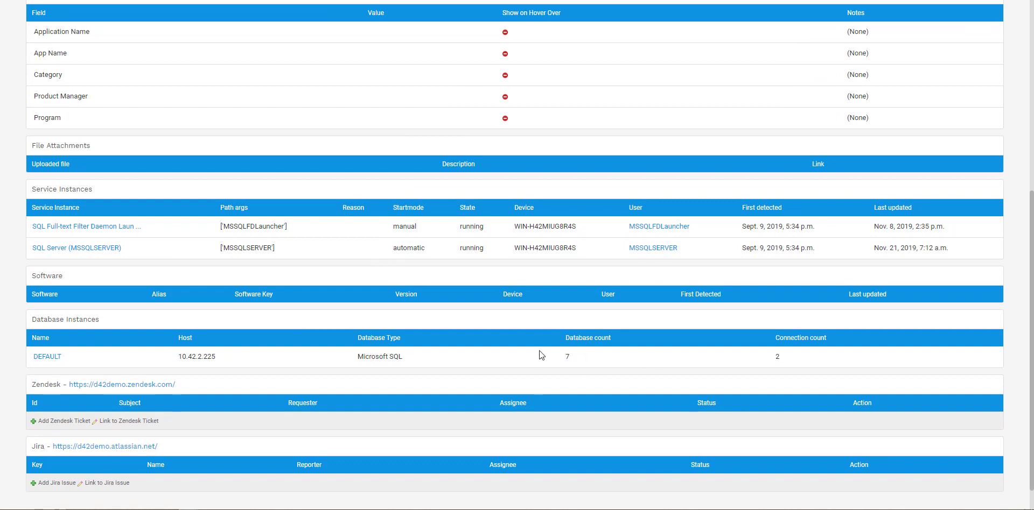
scroll(543, 353, "up", 6)
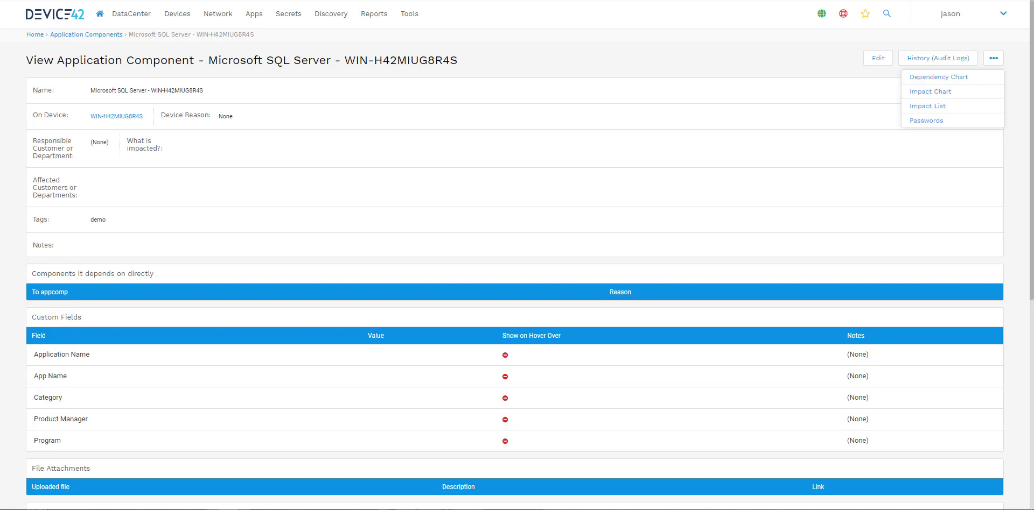
left_click(618, 187)
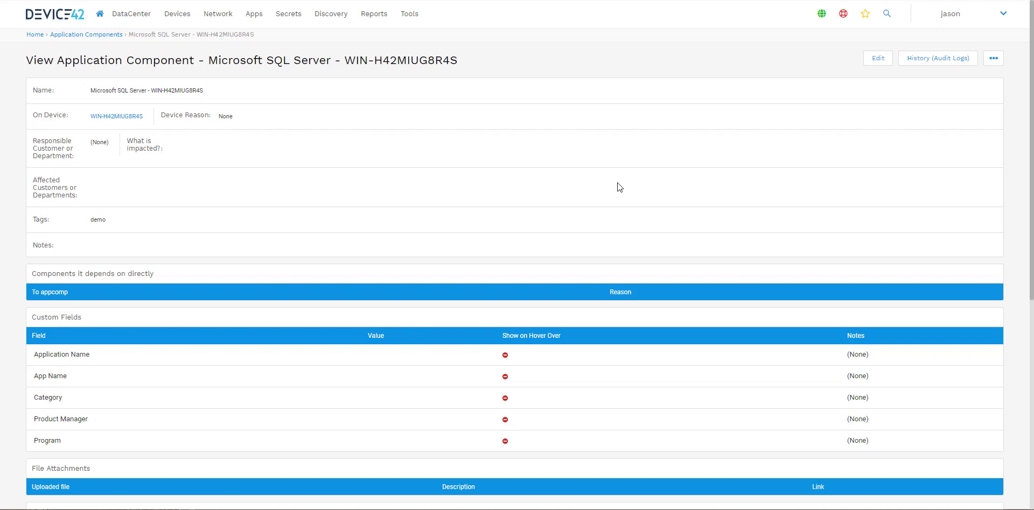
- Scroll to the DEFAULT database instance link, then return to the top of the component page
scroll(619, 185, "down", 5)
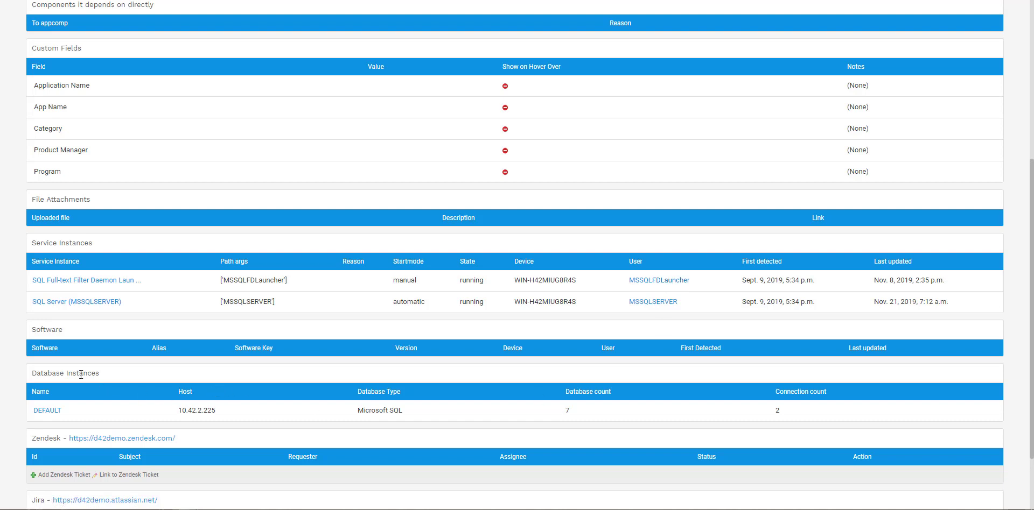
scroll(81, 374, "down", 1)
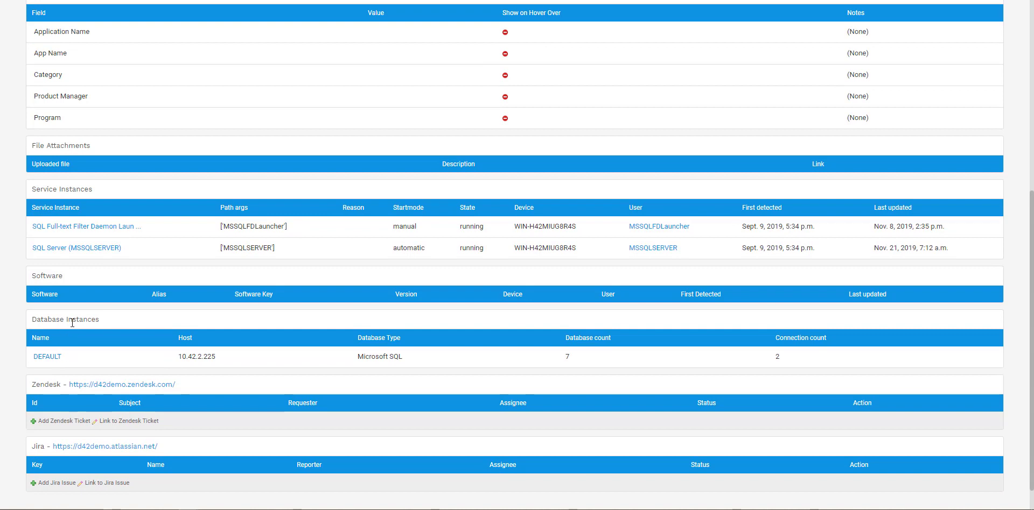
left_click(43, 359)
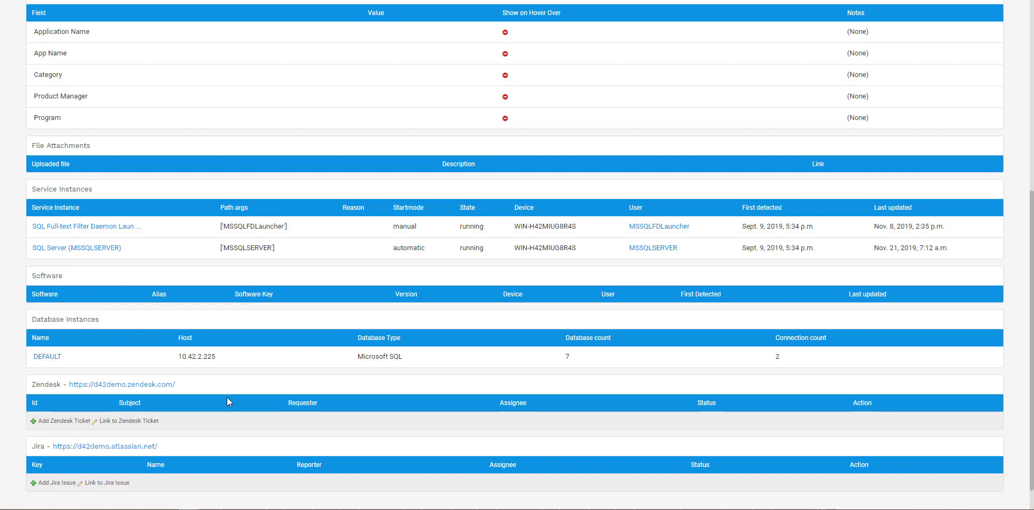
scroll(227, 398, "up", 6)
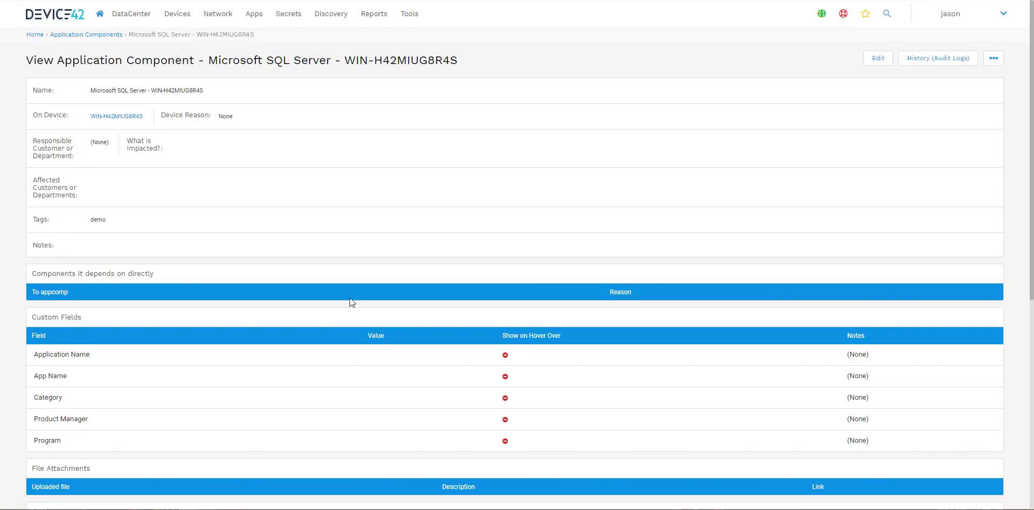
- Go to Apps > Business Applications to list the four existing applications
left_click(254, 14)
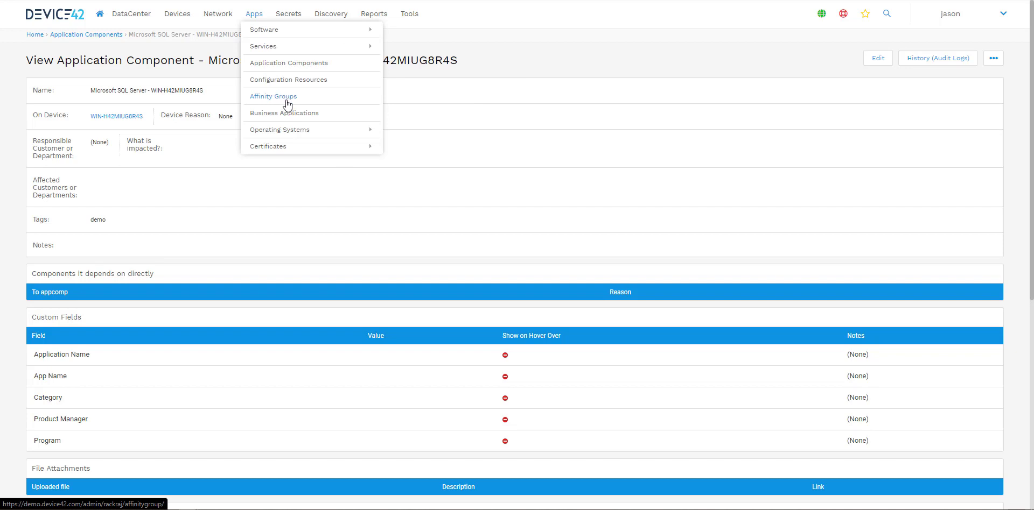
left_click(290, 118)
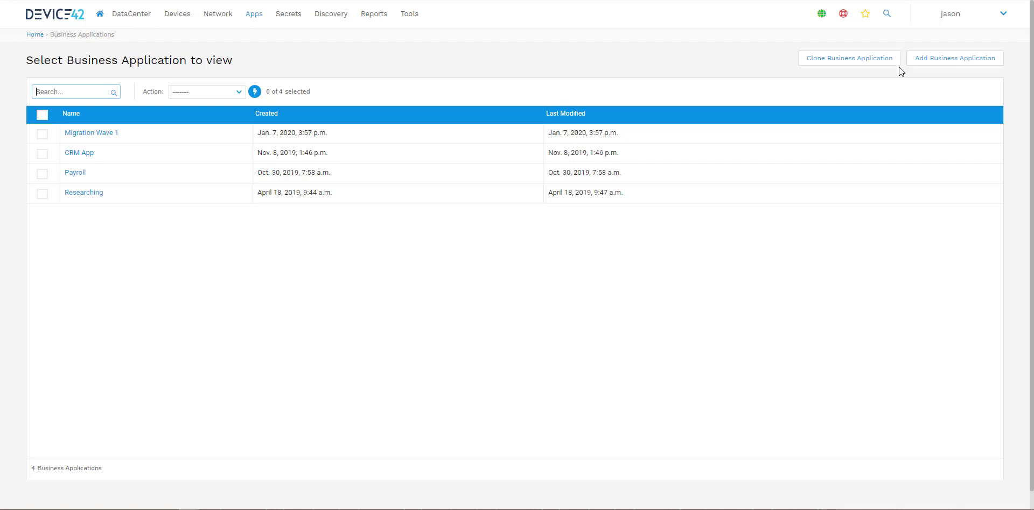
- Add a business application named '42 Application', opening its empty diagram
left_click(918, 64)
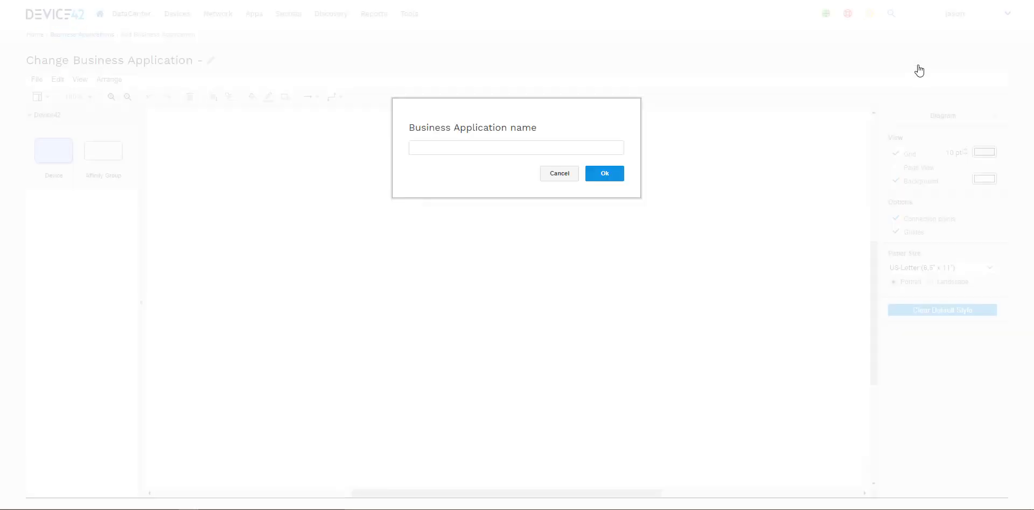
left_click(456, 149)
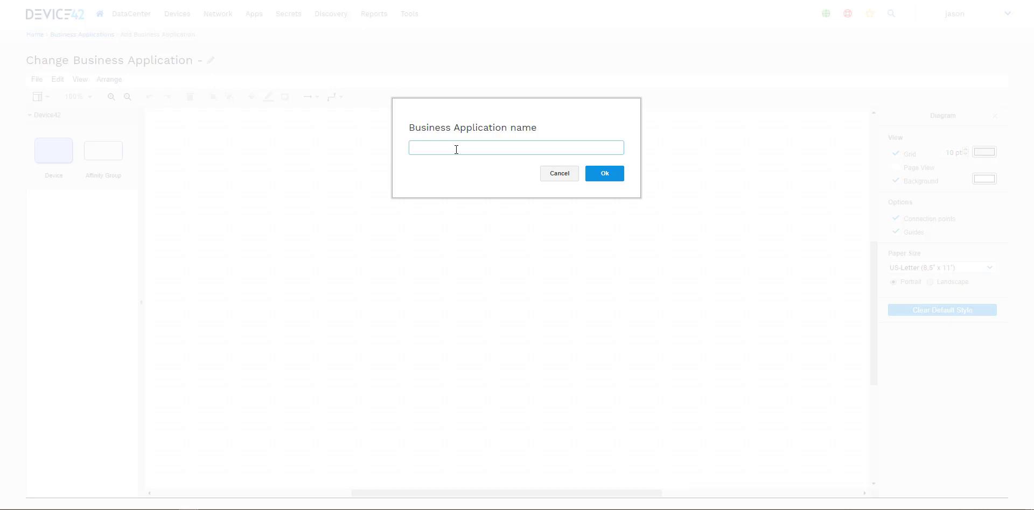
type("A")
type("42 A")
type("pplication")
left_click(618, 172)
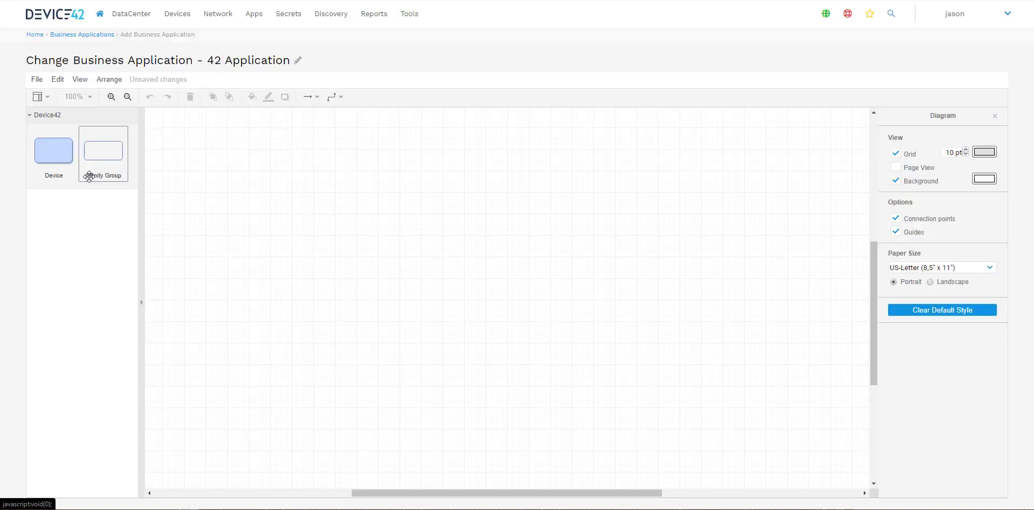
- Add the s1-mysql-9062.device42.pvt device node, found by searching 'mysql', to the diagram
left_click(54, 149)
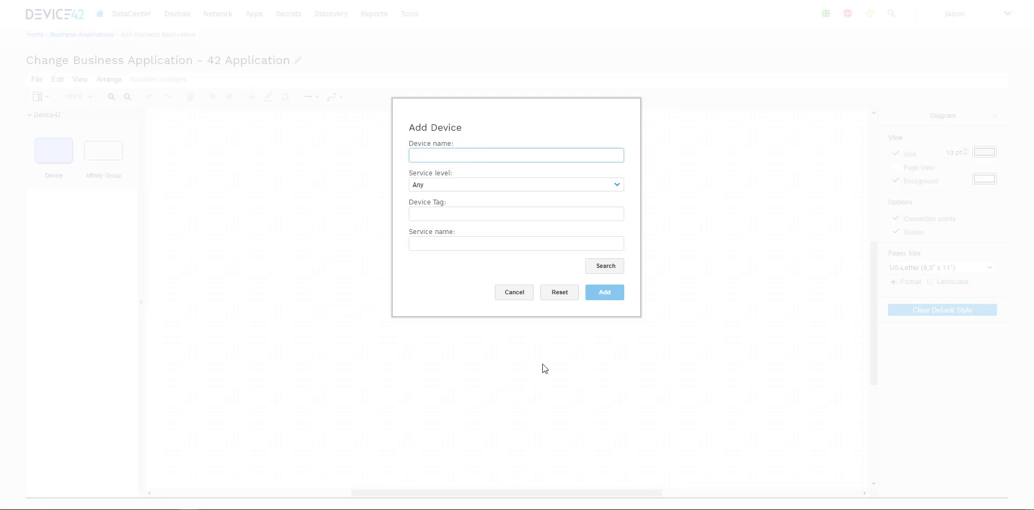
type("mysql")
left_click(609, 267)
scroll(492, 282, "down", 1)
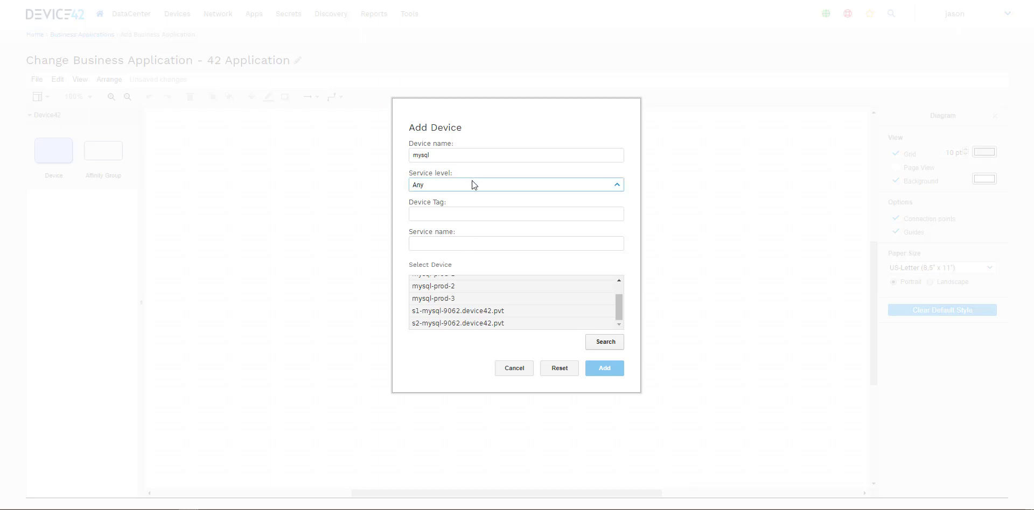
left_click(445, 312)
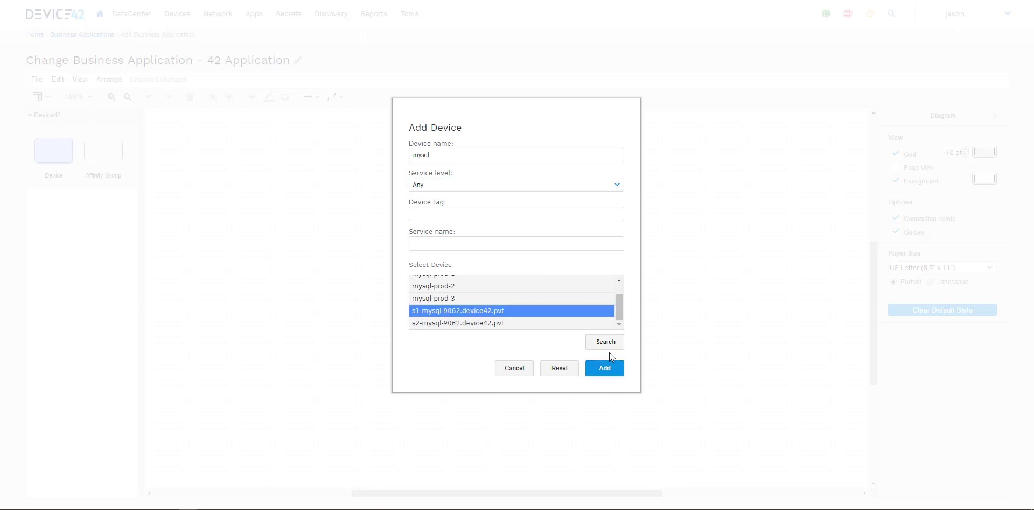
left_click(607, 368)
left_click(609, 279)
left_click_drag(520, 337, 519, 293)
- Add the esxi-003.device42.pvt device node and position it beside the mysql node
left_click_drag(60, 153, 278, 172)
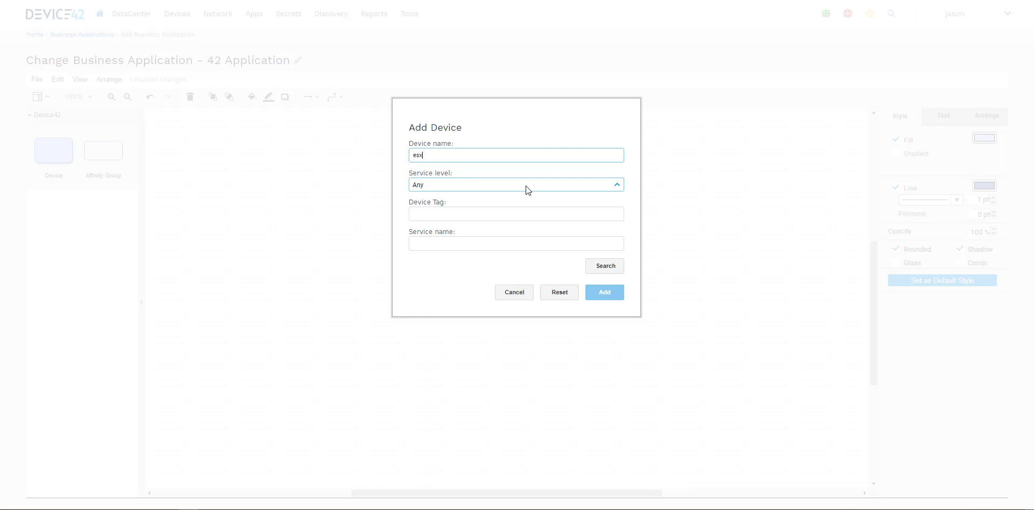
left_click(619, 268)
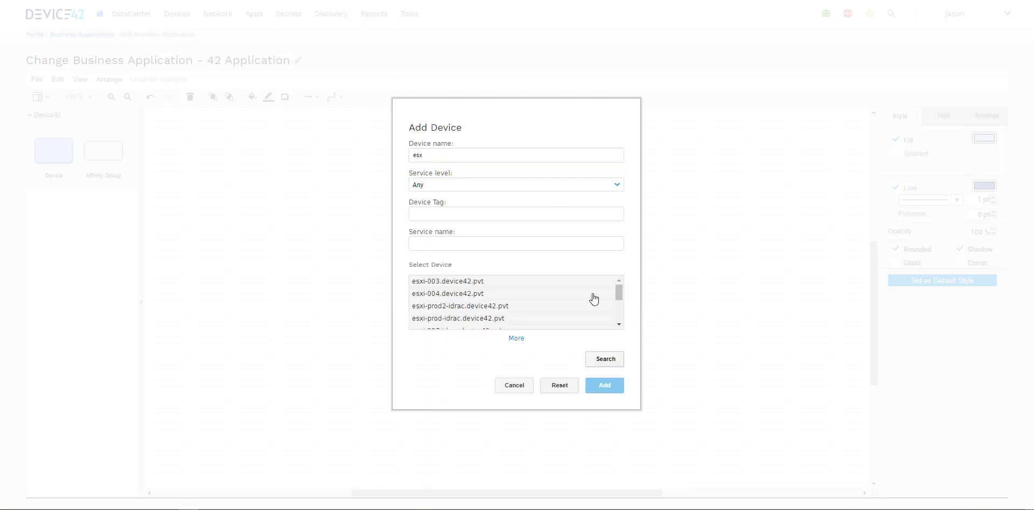
scroll(560, 321, "down", 1)
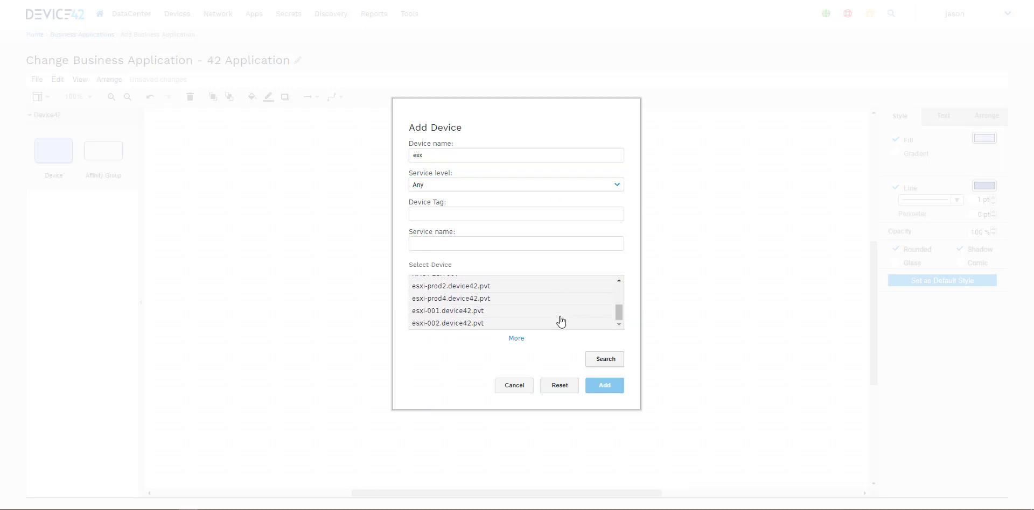
scroll(560, 321, "up", 3)
left_click(468, 282)
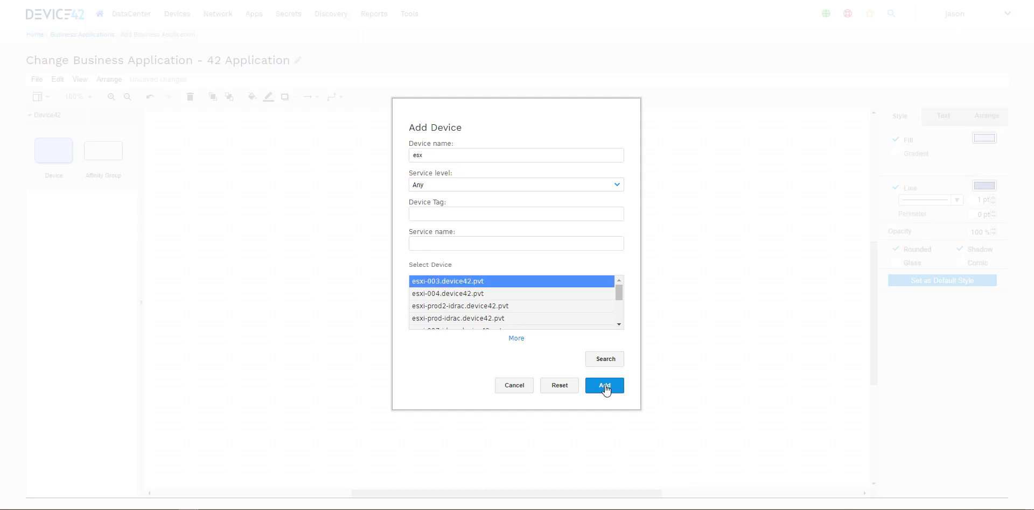
left_click(605, 386)
left_click_drag(315, 180, 501, 251)
left_click(391, 202)
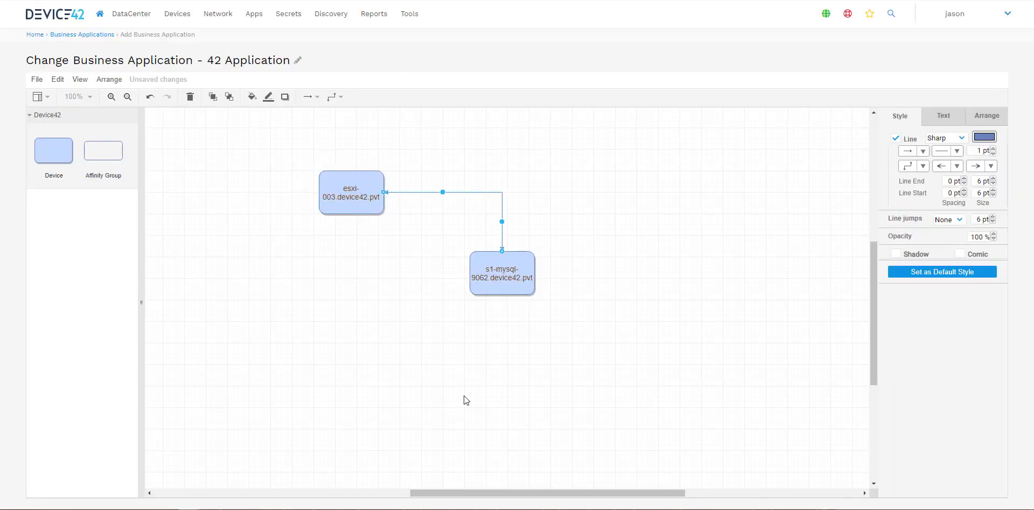
left_click_drag(54, 150, 344, 342)
- Filter the Add Device search by the AWS-Kubernetes device tag
left_click(460, 212)
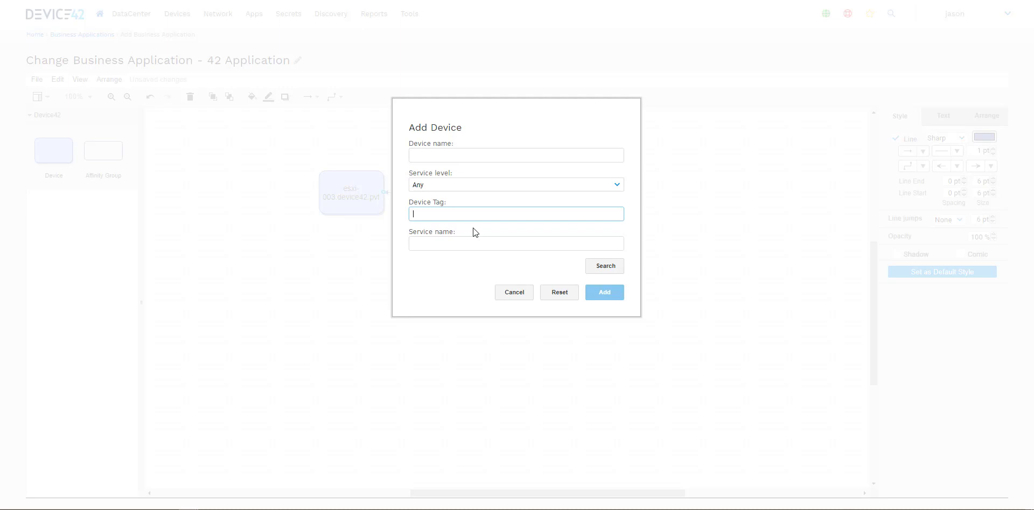
type("aws")
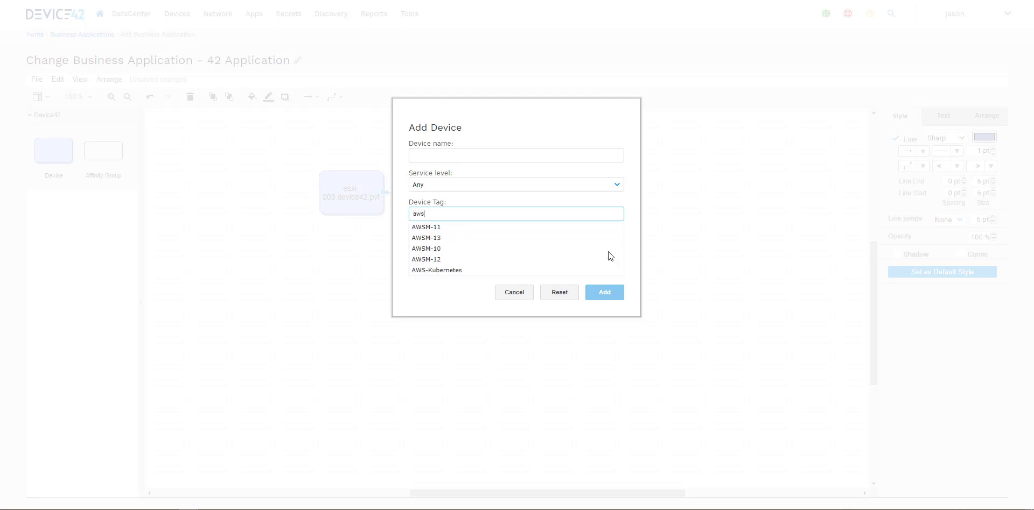
left_click(634, 202)
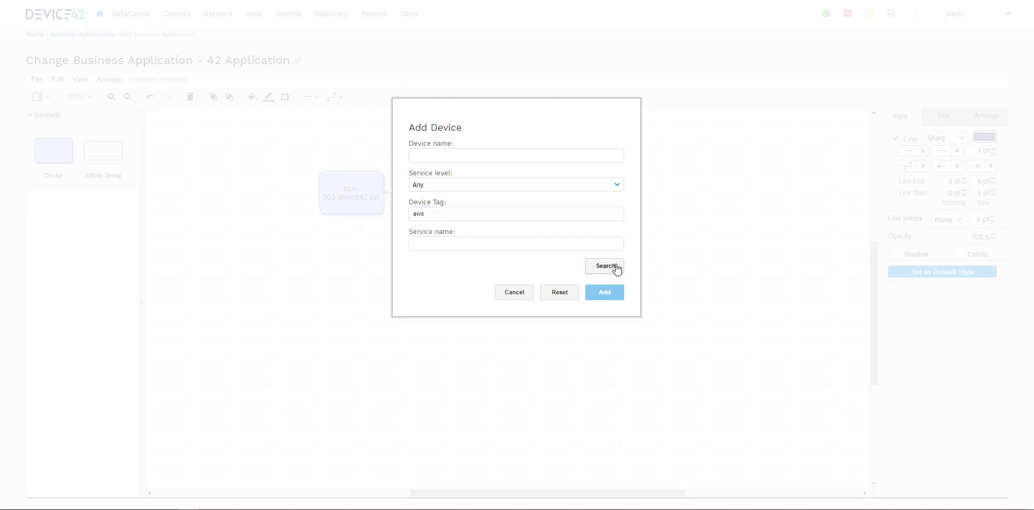
left_click(526, 218)
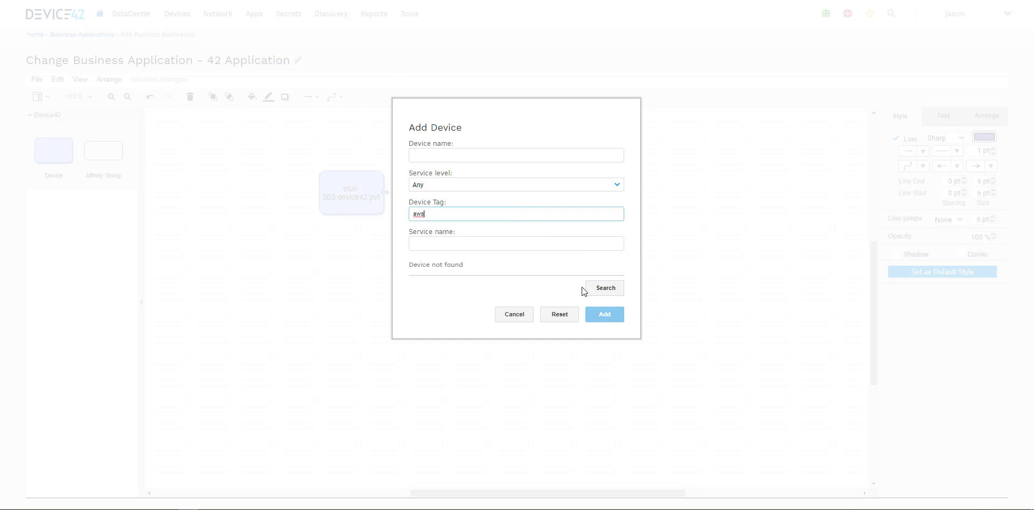
left_click(454, 240)
left_click(459, 215)
type("s")
key("BackSpace")
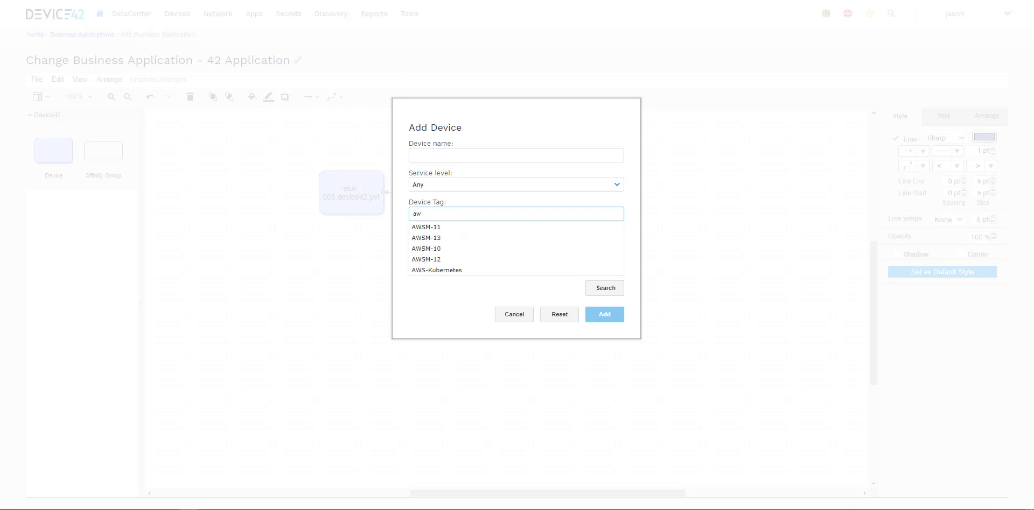
left_click(432, 271)
- Add nginx_975bbcfb25aa from the results as the diagram's third node
scroll(482, 297, "down", 5)
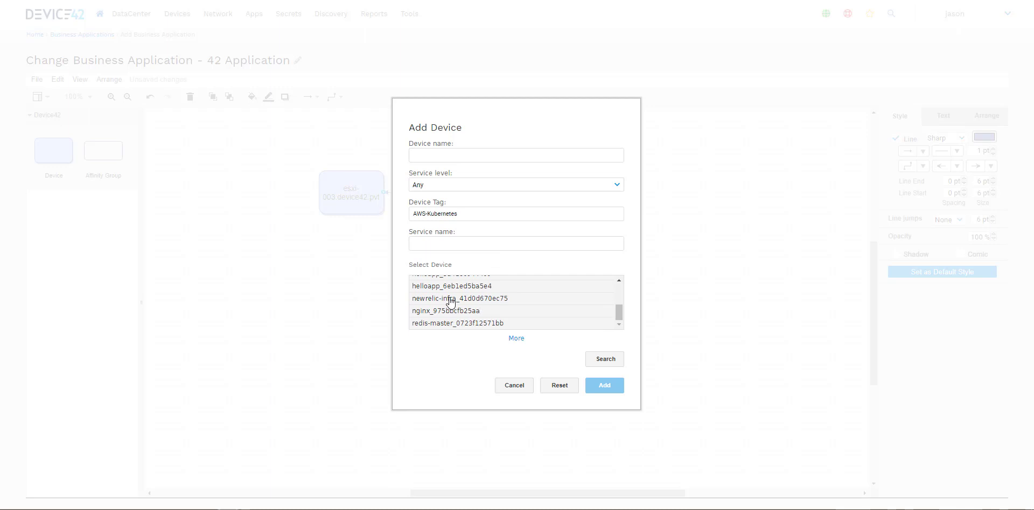
scroll(484, 326, "up", 3)
scroll(484, 326, "down", 3)
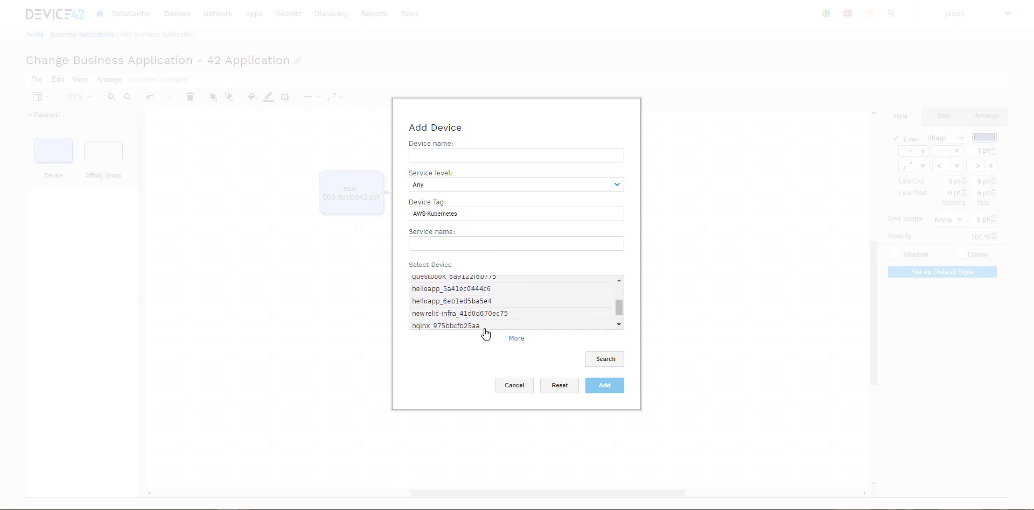
left_click(449, 311)
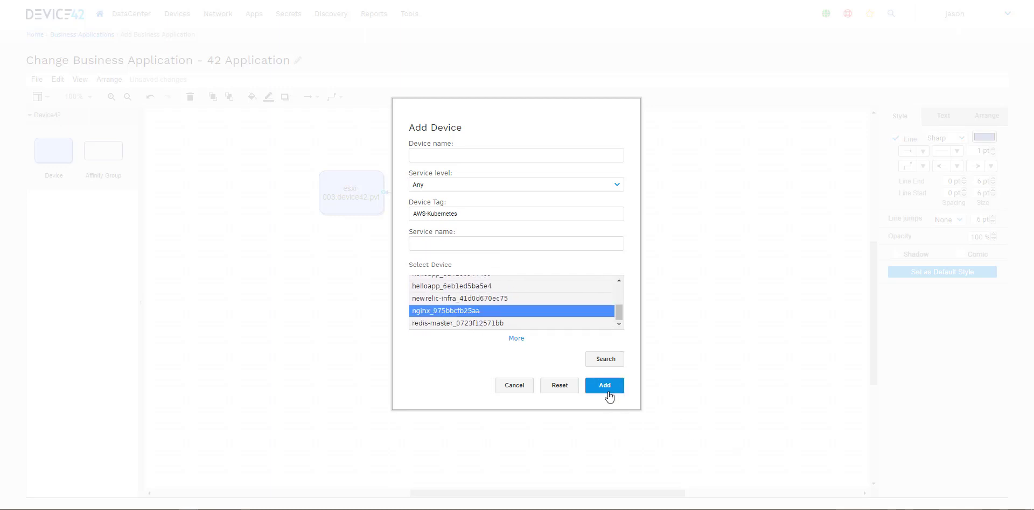
left_click(607, 392)
- Reposition the nginx node below s1-mysql and connect s1-mysql to nginx
left_click_drag(365, 342, 457, 375)
left_click(623, 349)
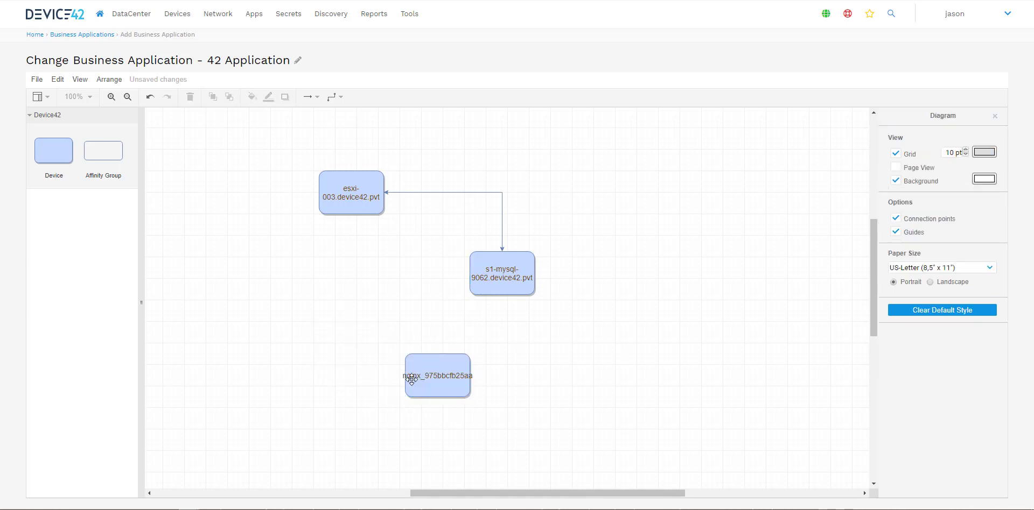
left_click_drag(501, 295, 546, 414)
left_click(680, 362)
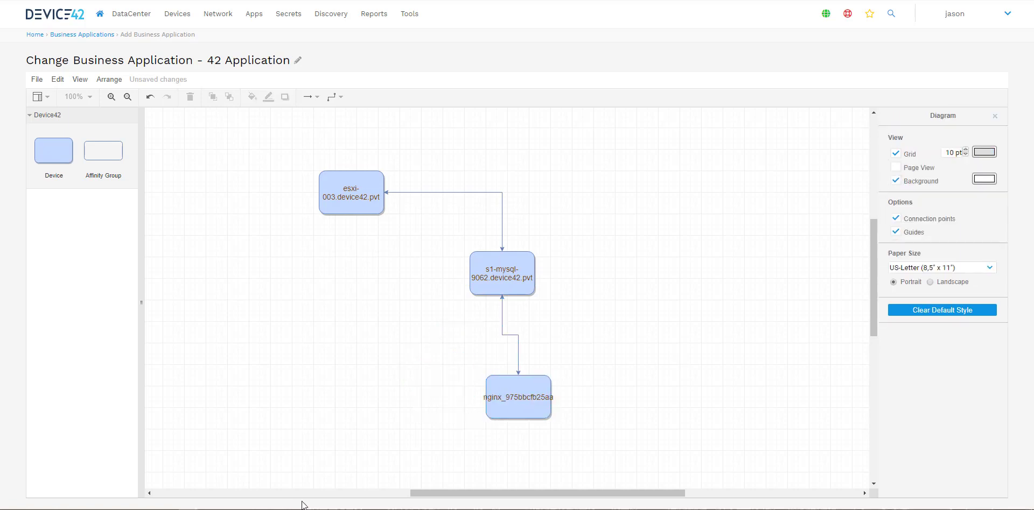
- Label the s1-mysql to nginx link 'Web to DB'
left_click(518, 342)
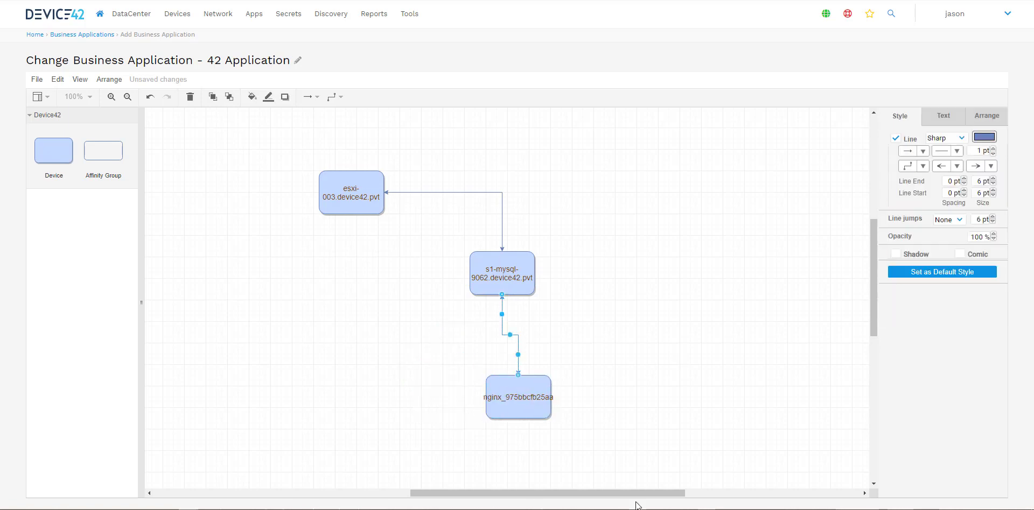
key("F2")
type("Web")
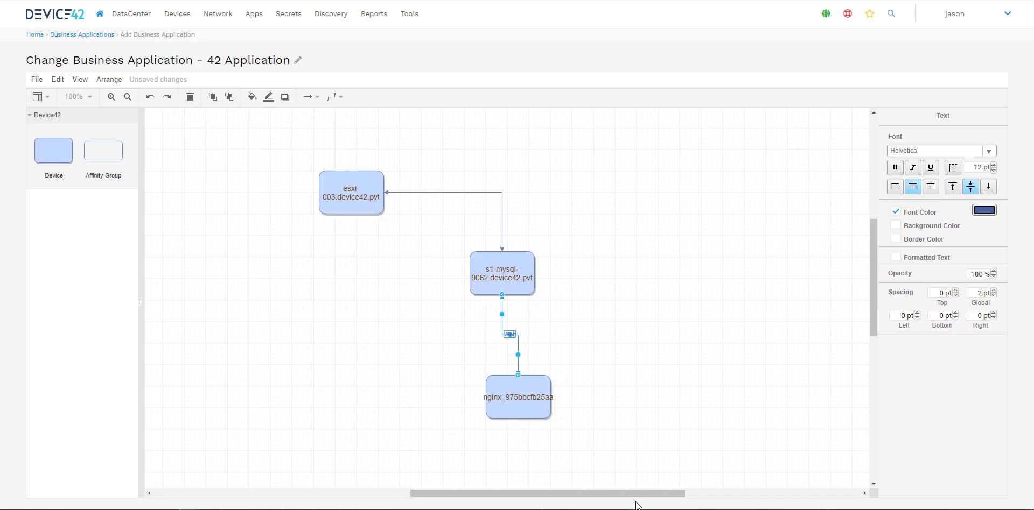
type(" to DB")
left_click(752, 274)
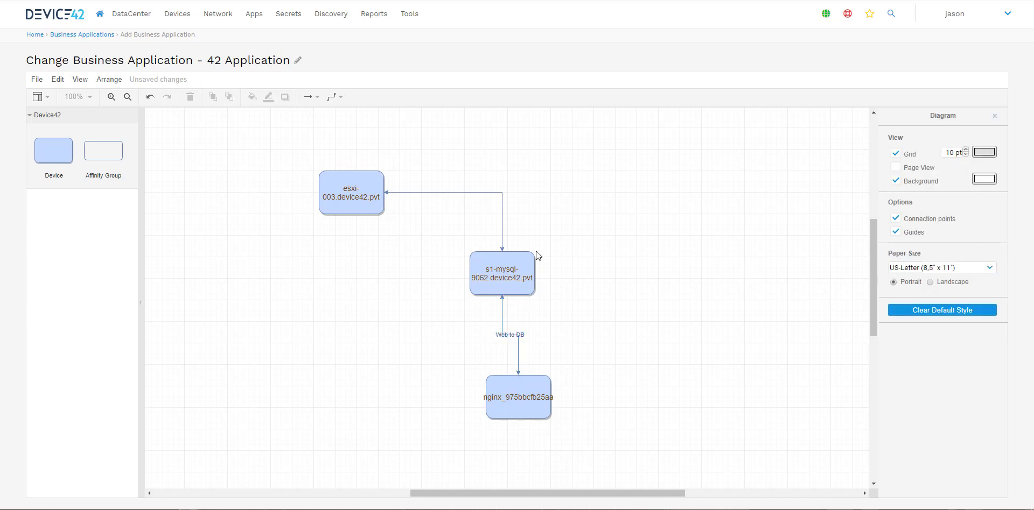
- Label the esxi-003 to s1-mysql link 'Host Virtual Relationship' and move esxi-003 directly above s1-mysql
left_click(501, 206)
key("F2")
type("Hos")
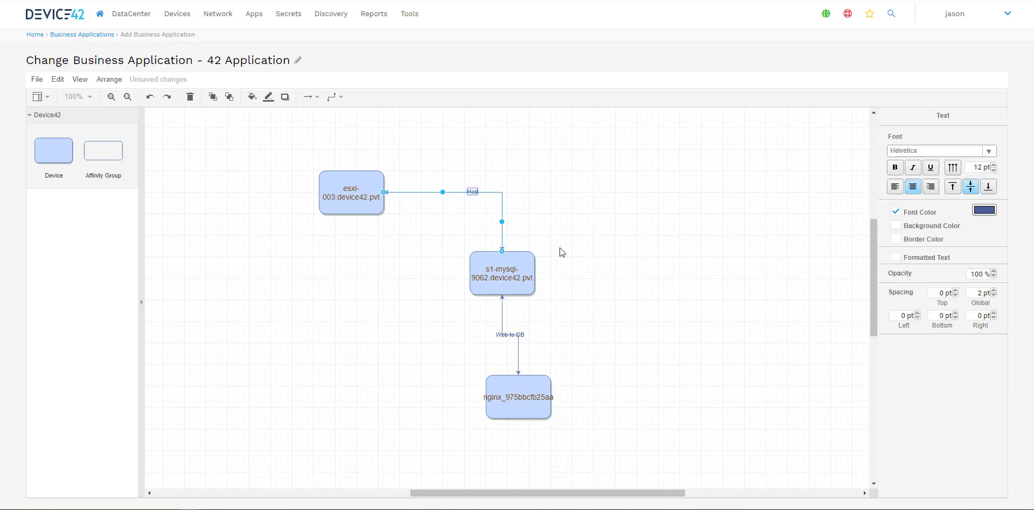
type("t Virtual Relatio")
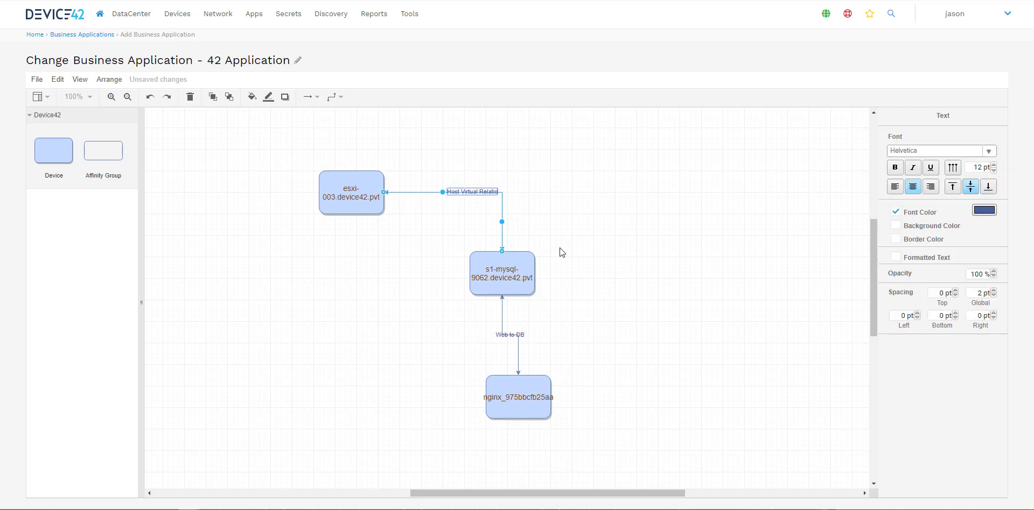
type("nship")
left_click(355, 193)
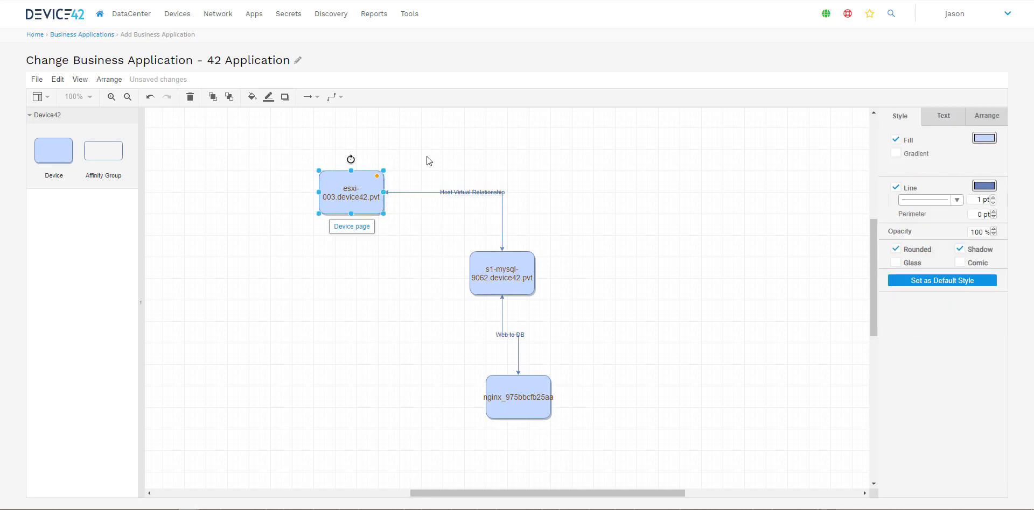
left_click(424, 159)
left_click_drag(345, 196, 448, 158)
- Fill the s1-mysql, nginx and esxi-003 nodes red, then drop an Affinity Group onto the canvas
left_click(603, 210)
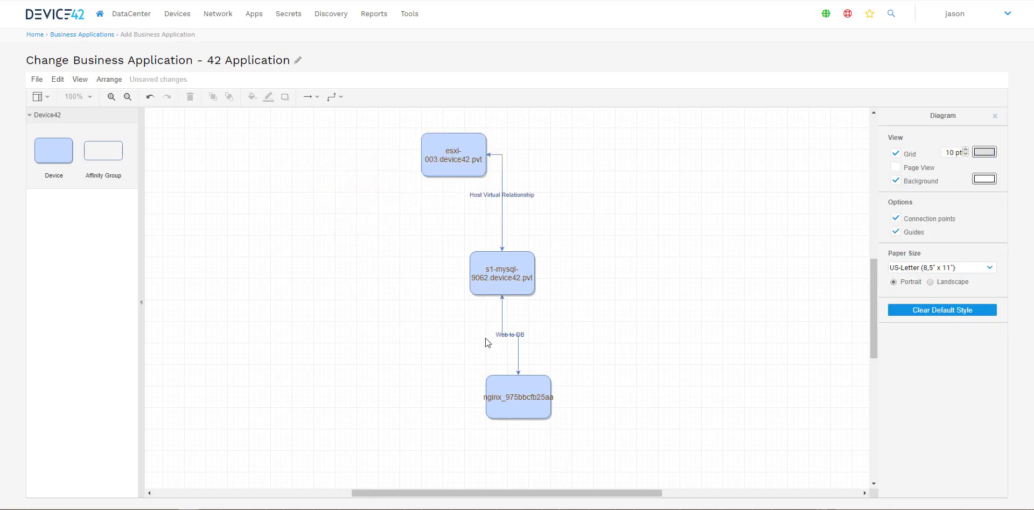
left_click(487, 281)
left_click(529, 400, "shift")
left_click(455, 155, "shift")
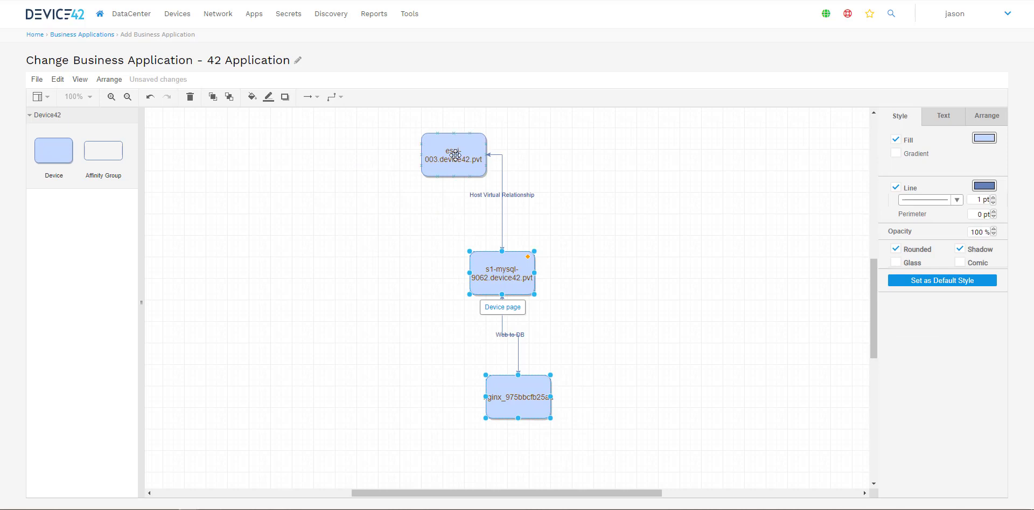
left_click(984, 139)
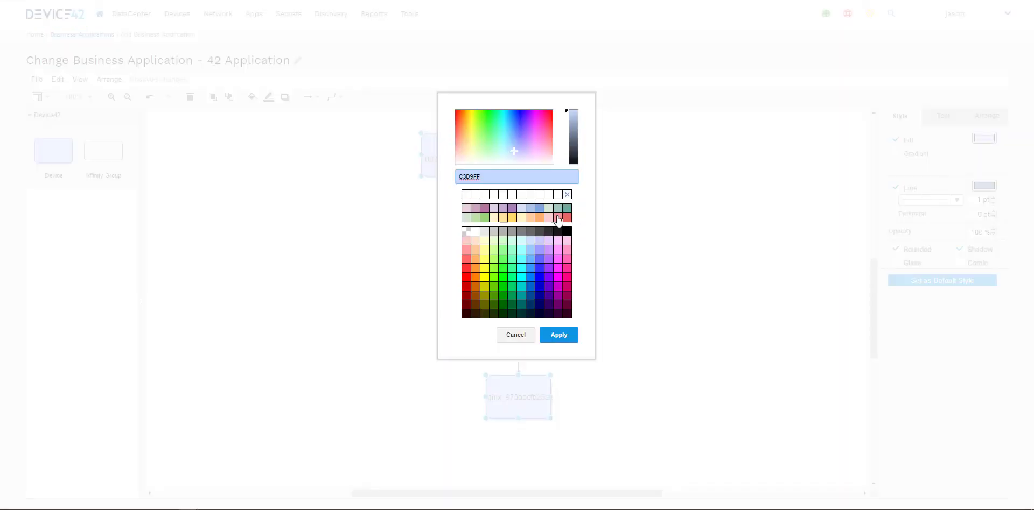
left_click(466, 262)
left_click(557, 335)
left_click(725, 452)
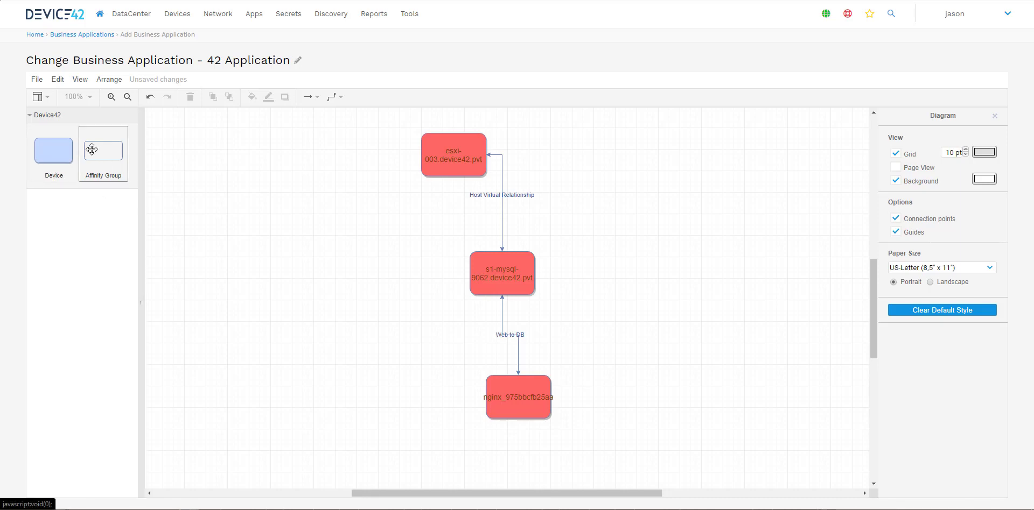
left_click_drag(92, 149, 274, 246)
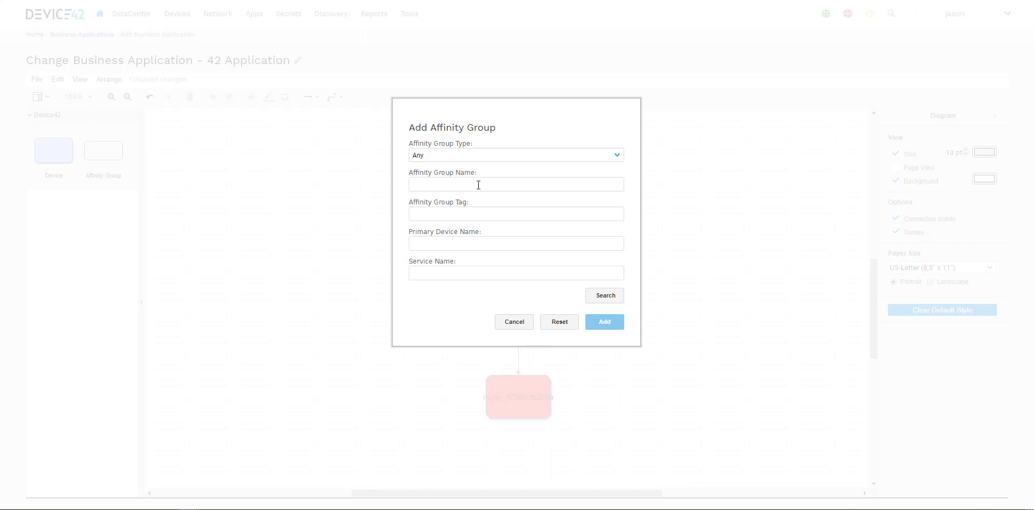
- Search affinity groups for 'mysql' and add the Impact s1-mysql-9062.device42.pvt group
left_click(465, 179)
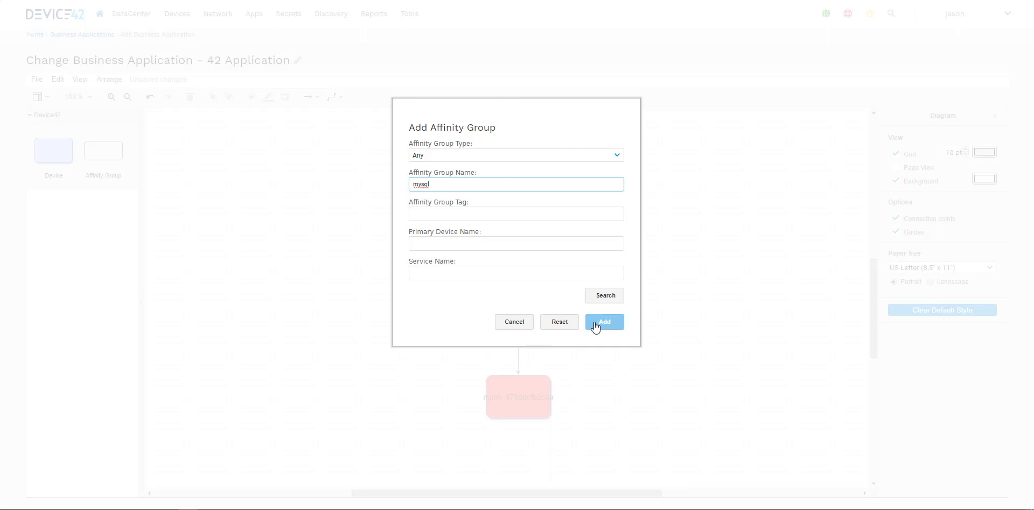
left_click(604, 298)
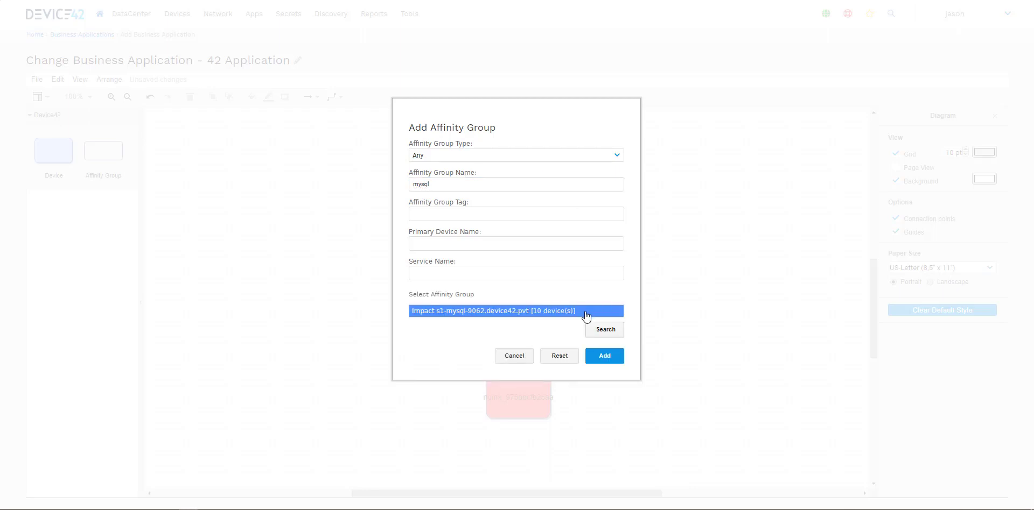
left_click(602, 361)
- Drag the s4-tomcat-9067 node up and right so it sits above esxi-003
scroll(616, 302, "down", 3)
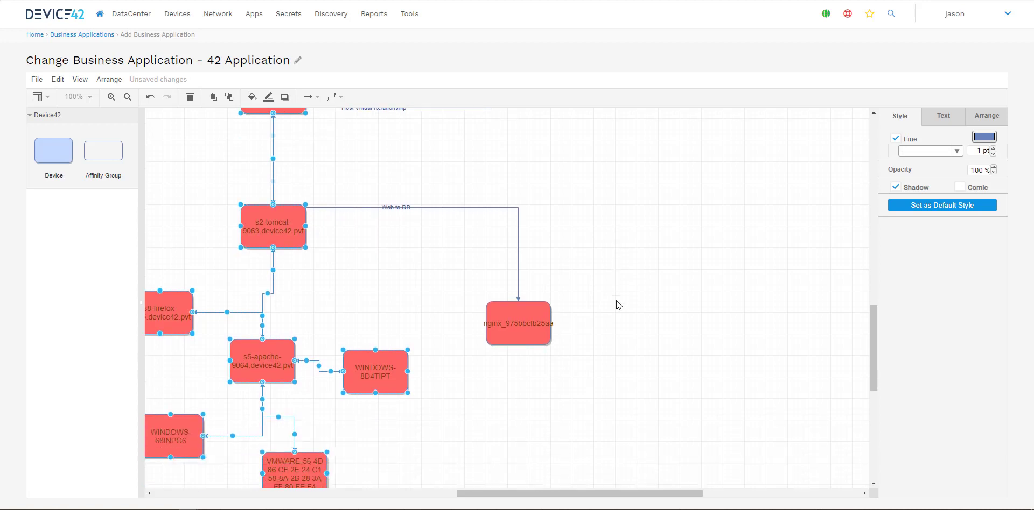
scroll(615, 302, "up", 5)
left_click_drag(658, 497, 585, 497)
scroll(724, 377, "up", 4)
left_click(586, 287)
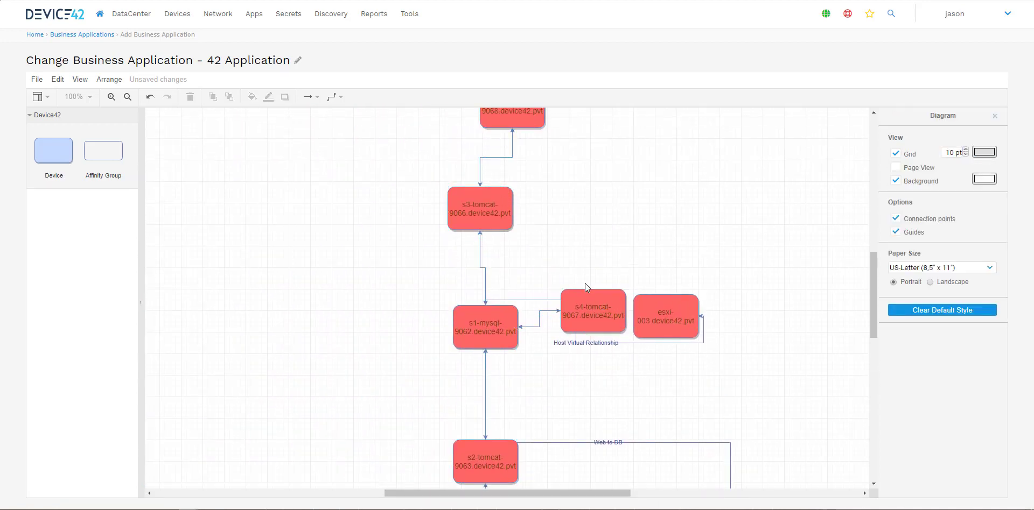
left_click(470, 338)
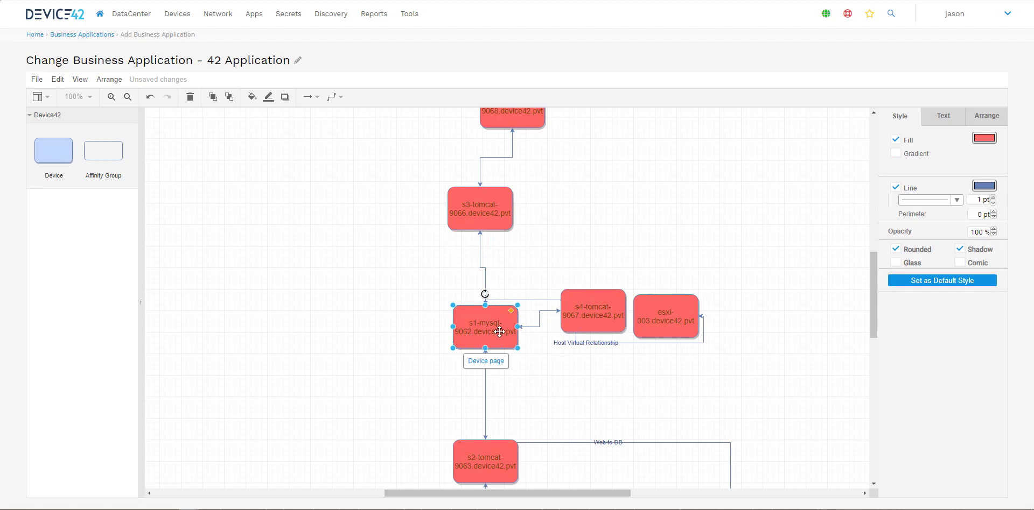
scroll(501, 417, "down", 3)
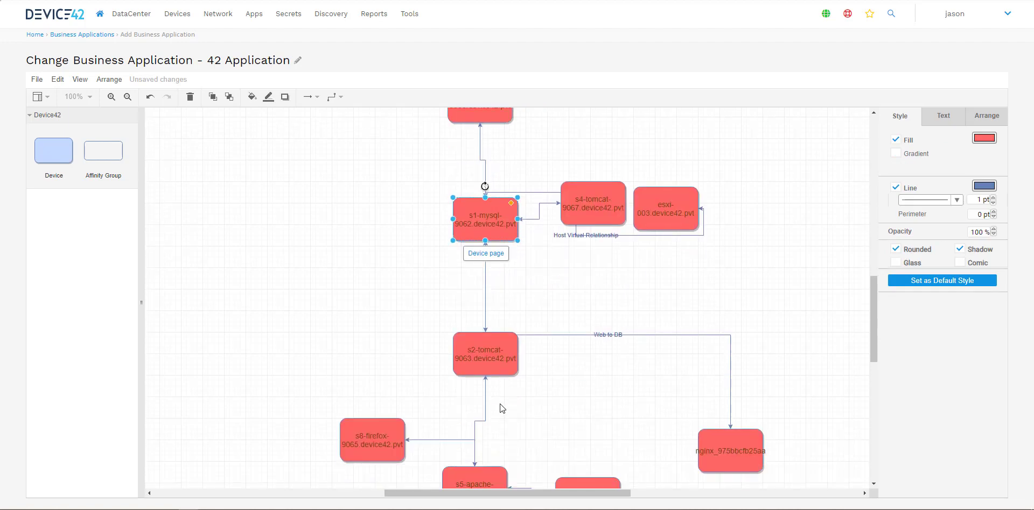
scroll(480, 260, "down", 3)
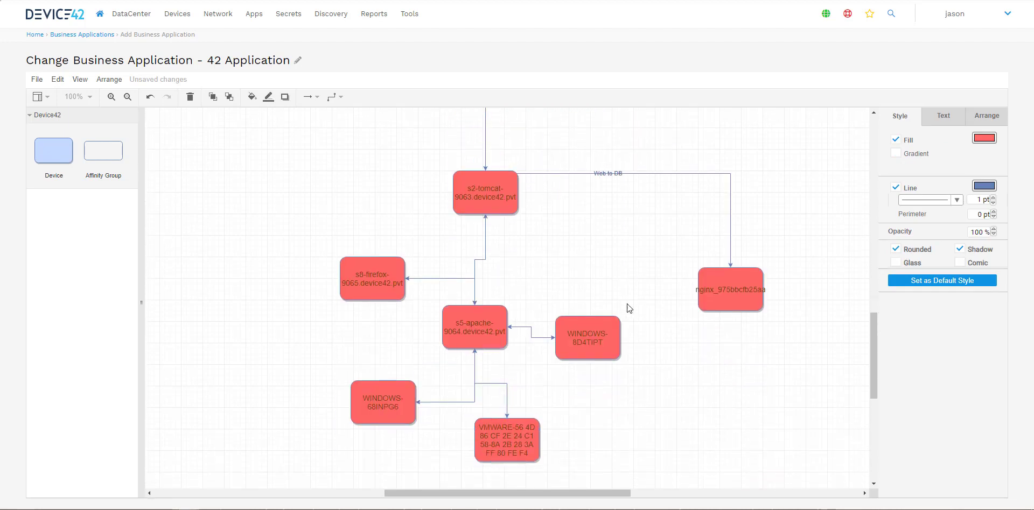
scroll(626, 303, "up", 2)
scroll(631, 263, "up", 3)
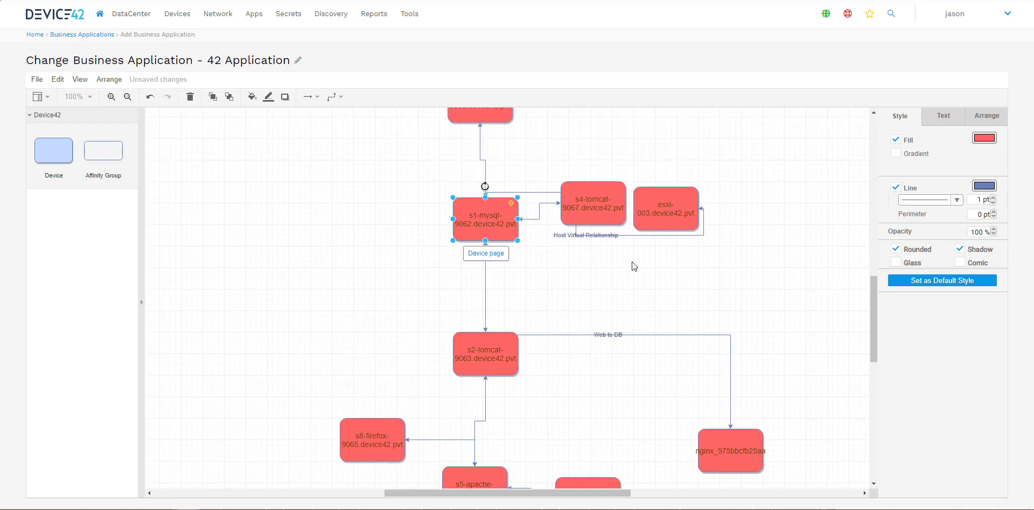
left_click(641, 353)
left_click_drag(596, 305, 623, 245)
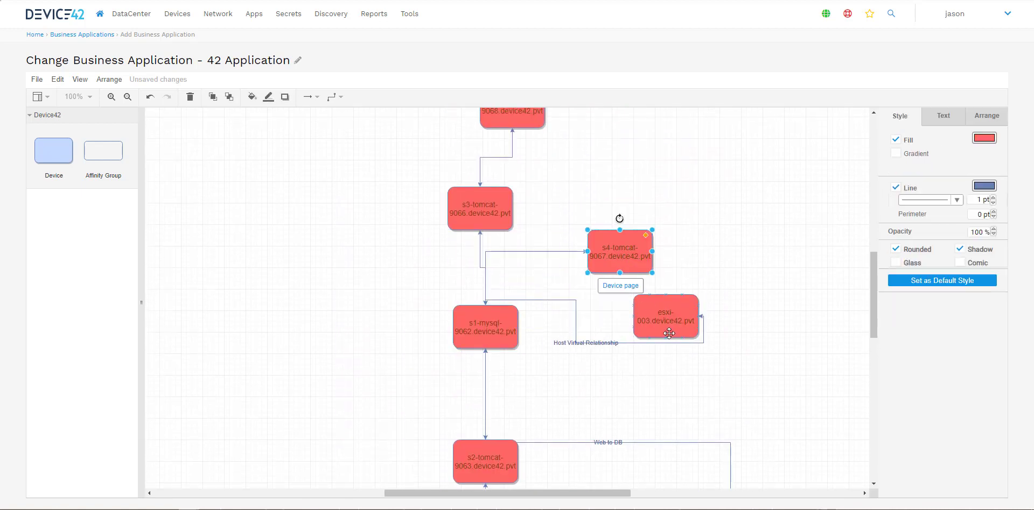
scroll(524, 429, "down", 3)
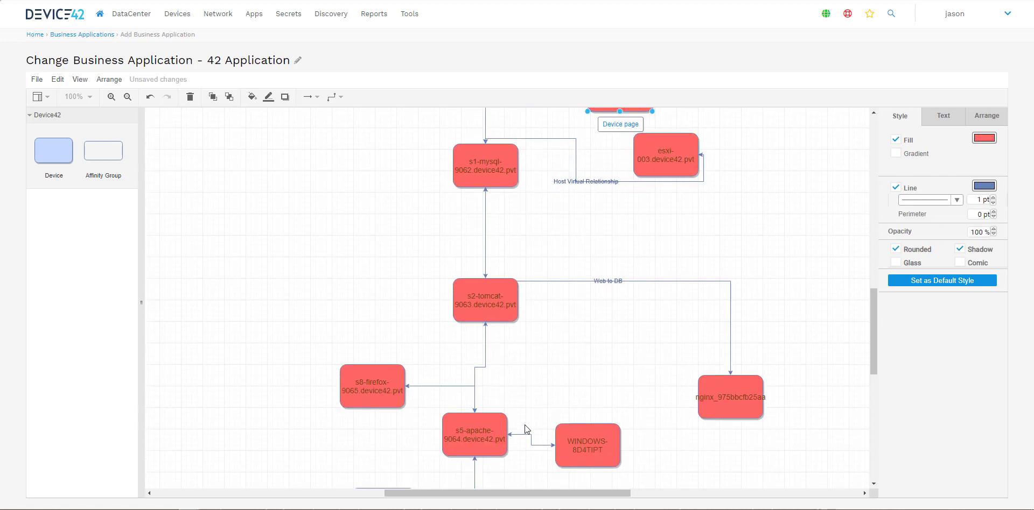
scroll(525, 446, "down", 2)
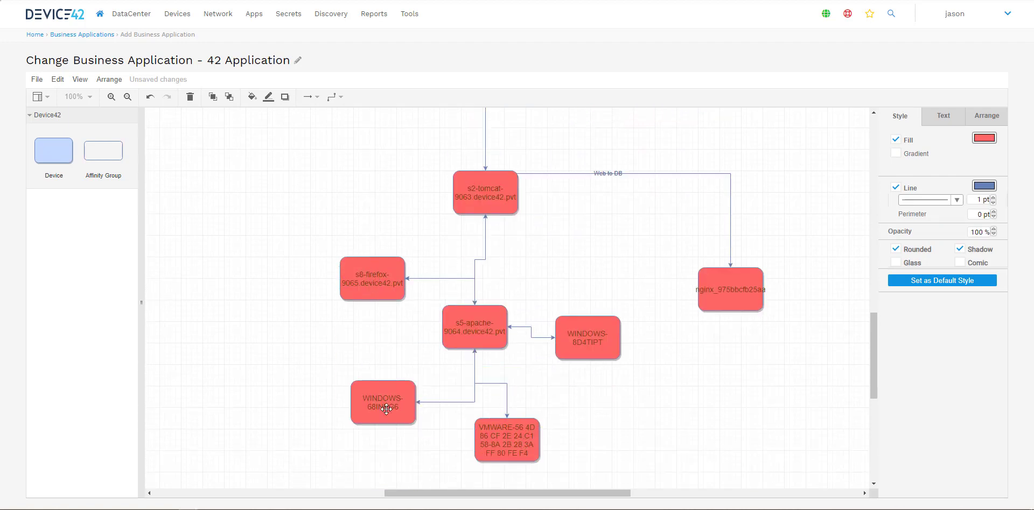
- Delete the s8-firefox, WINDOWS-68INPG6, VMWARE and WINDOWS-8D4TIPT nodes
left_click(562, 397)
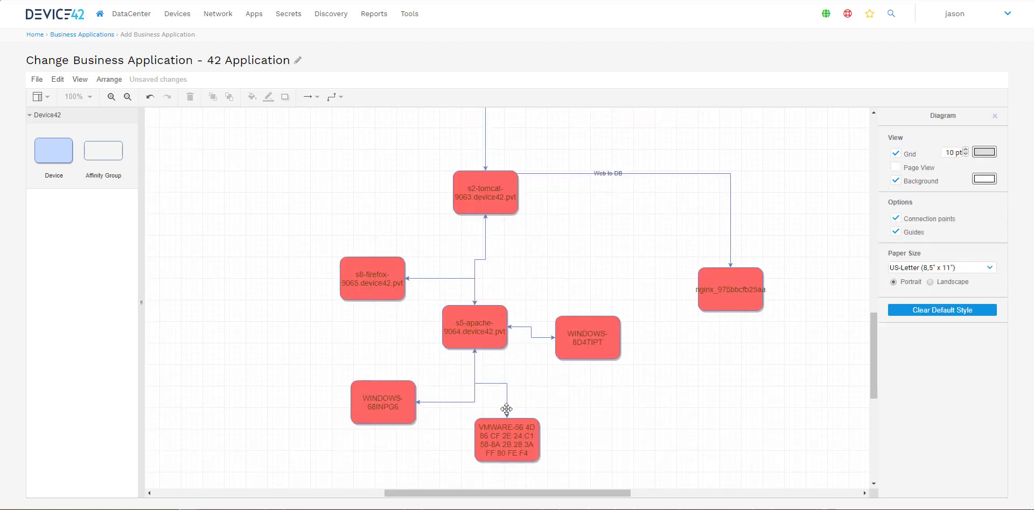
left_click(355, 269)
left_click(395, 402, "shift")
left_click(532, 444, "shift")
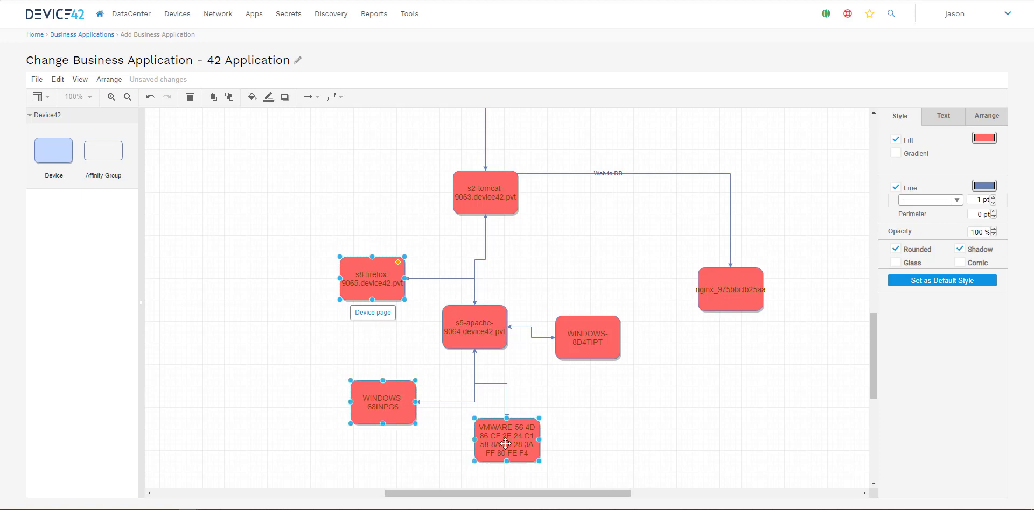
left_click(599, 343, "shift")
key("Delete")
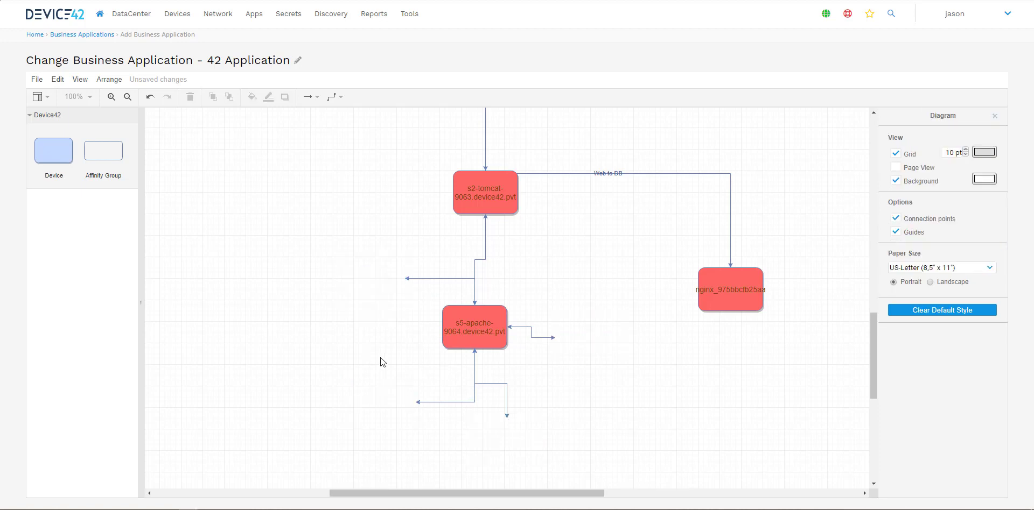
- Delete the four dangling links left around s5-apache
left_click_drag(380, 358, 570, 438)
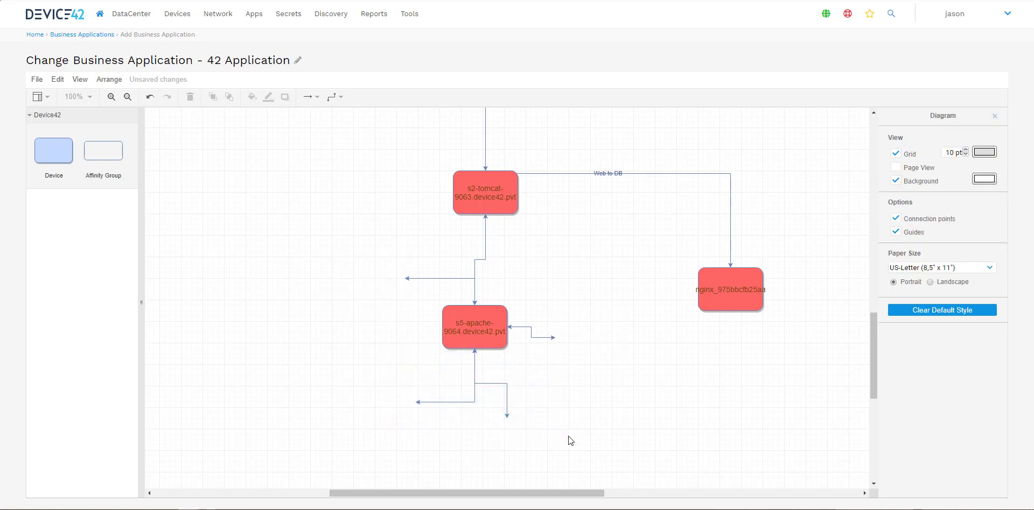
left_click(530, 331)
key("Delete")
left_click(462, 278)
key("Delete")
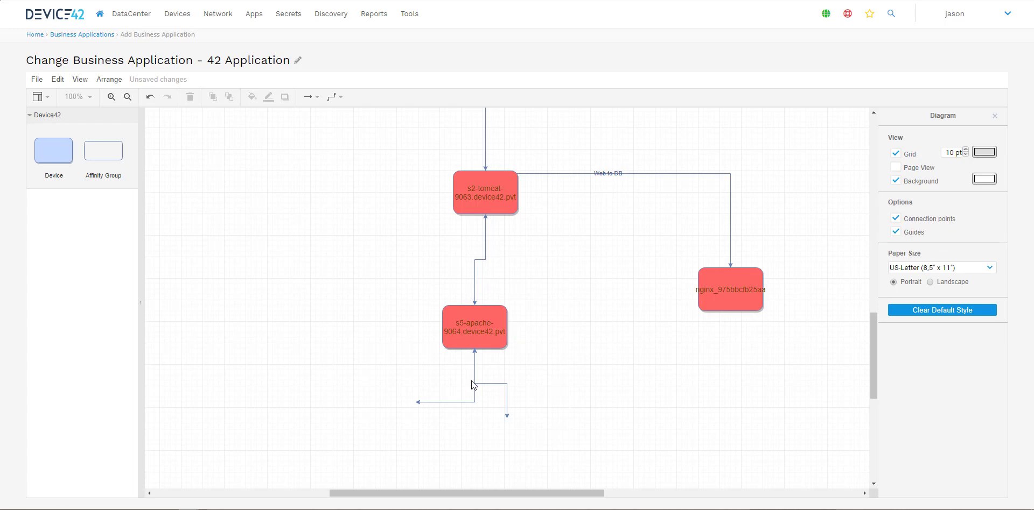
left_click(471, 383)
key("Delete")
left_click(507, 404)
key("Delete")
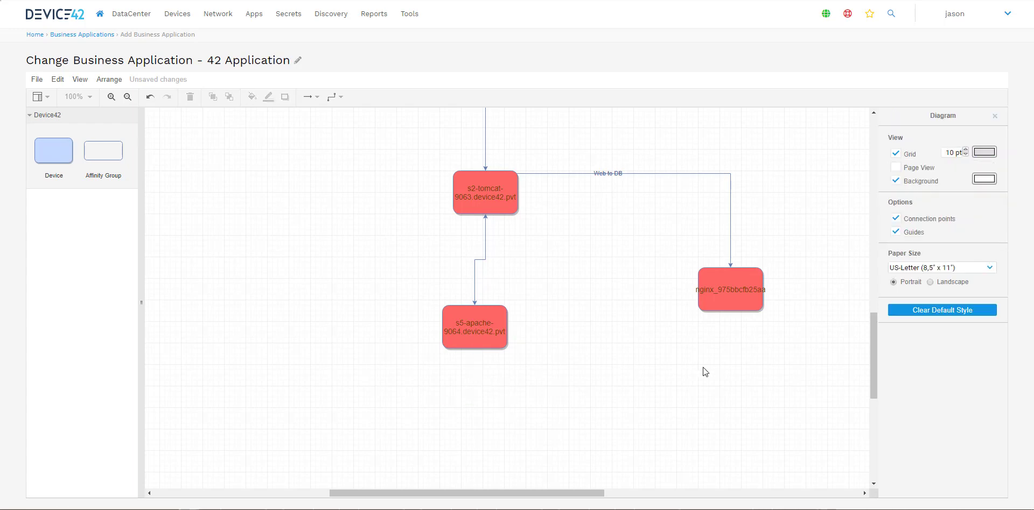
scroll(702, 370, "up", 4)
- Save the diagram with File > Save and return to the Business Applications list
scroll(702, 366, "up", 3)
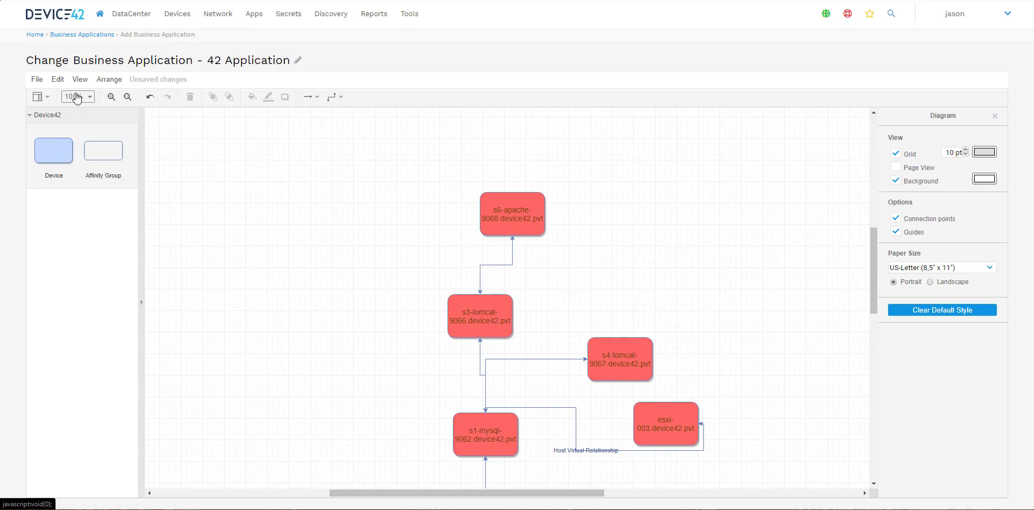
left_click(43, 82)
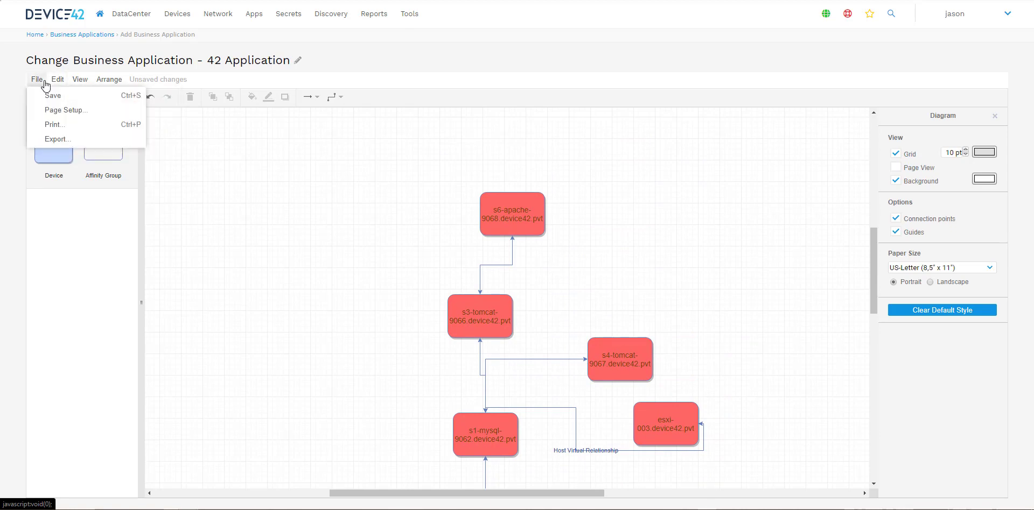
left_click(49, 95)
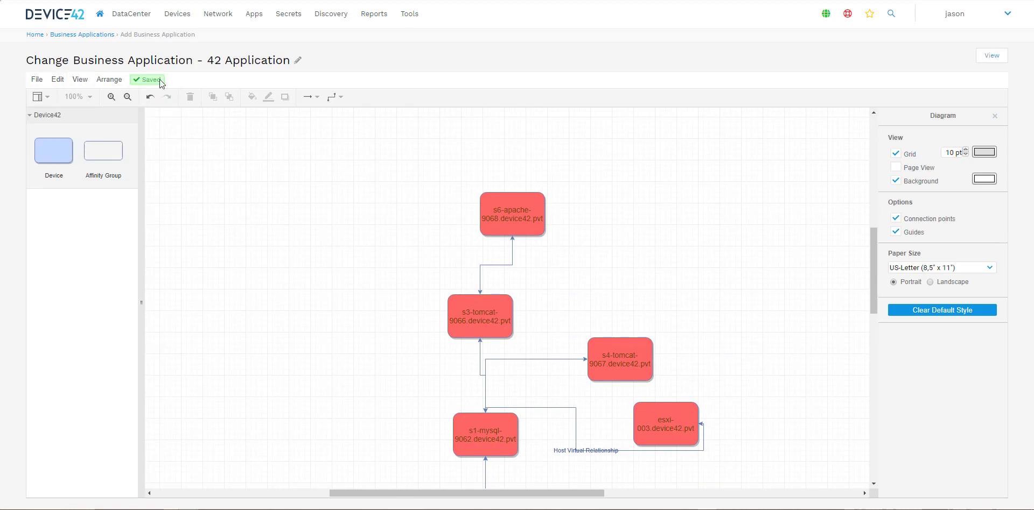
left_click(100, 37)
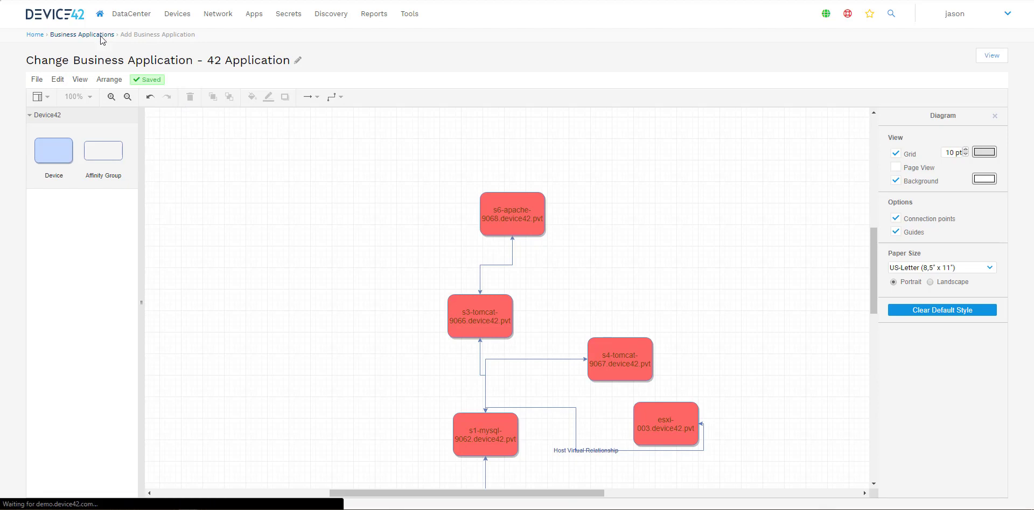